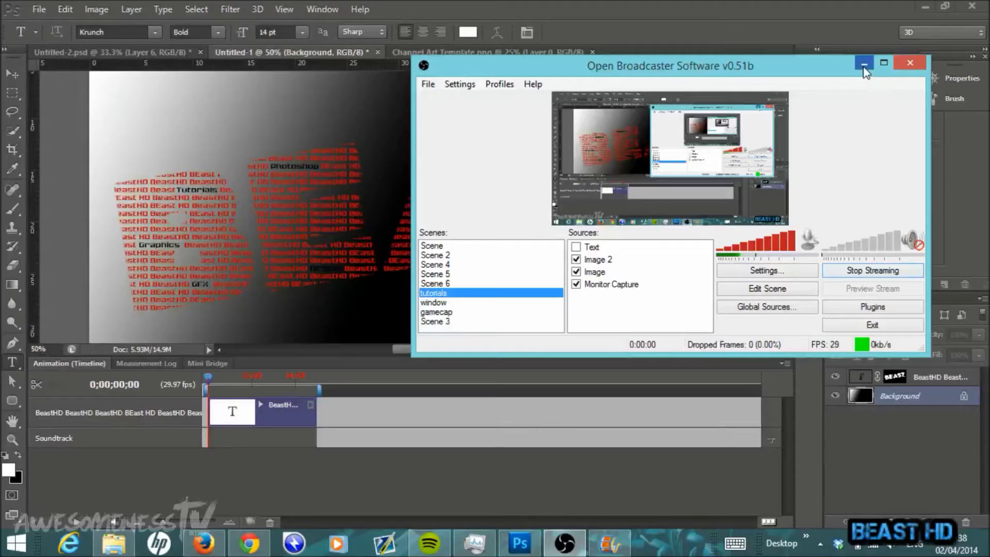
Minimize the Open Broadcaster Software window so the red BEAST artwork in Photoshop is visible
{"action": "left_click", "coordinate": [865, 65]}
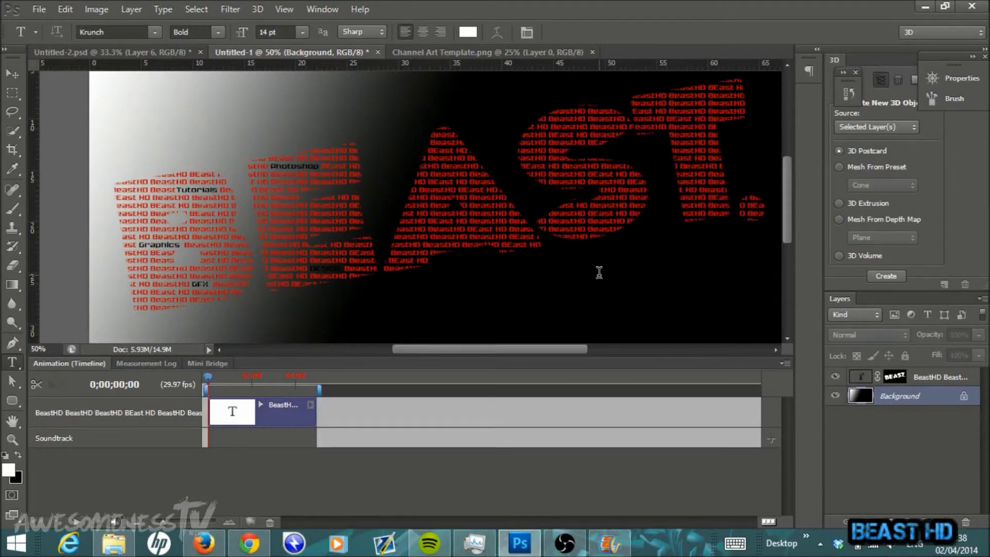
{"action": "left_click", "coordinate": [37, 9]}
Create a new 1920×1080 px, 72 ppi, RGB 8-bit document with a white background
{"action": "left_click", "coordinate": [66, 26]}
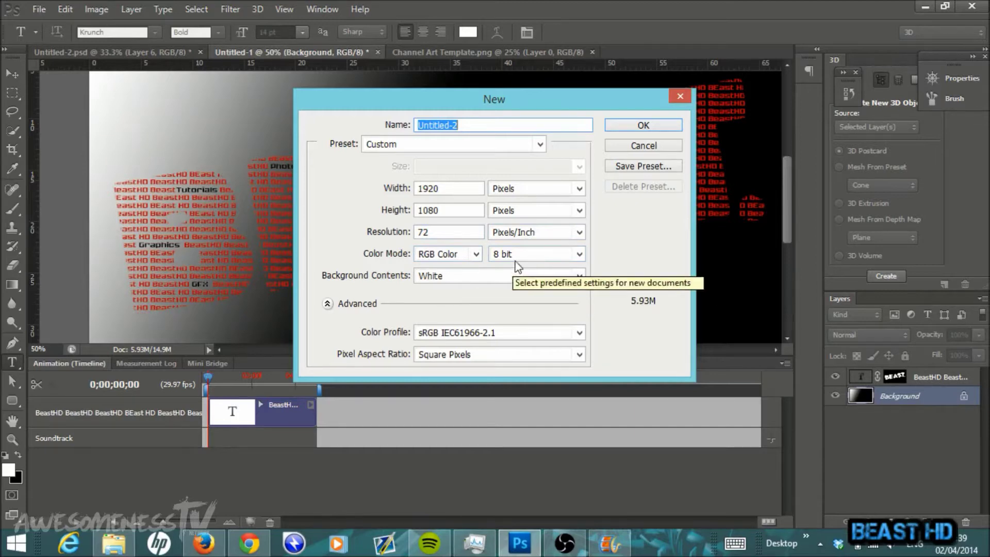
{"action": "left_click", "coordinate": [653, 128]}
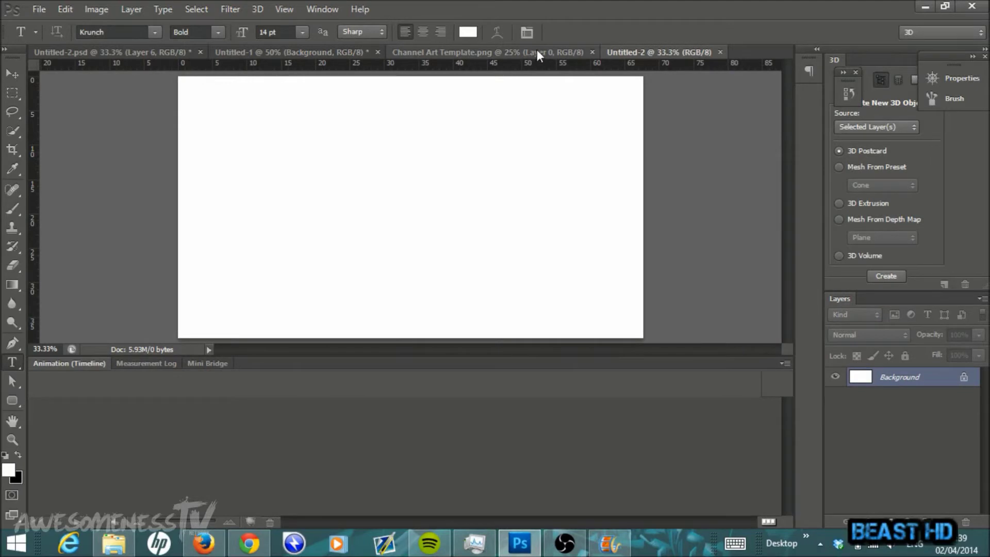
{"action": "left_click", "coordinate": [537, 52]}
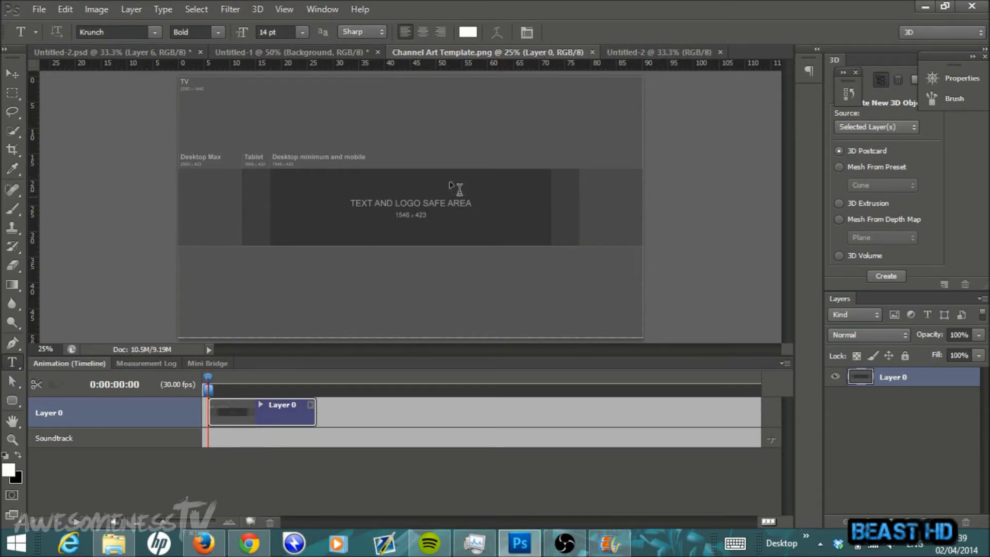
{"action": "left_click", "coordinate": [663, 55]}
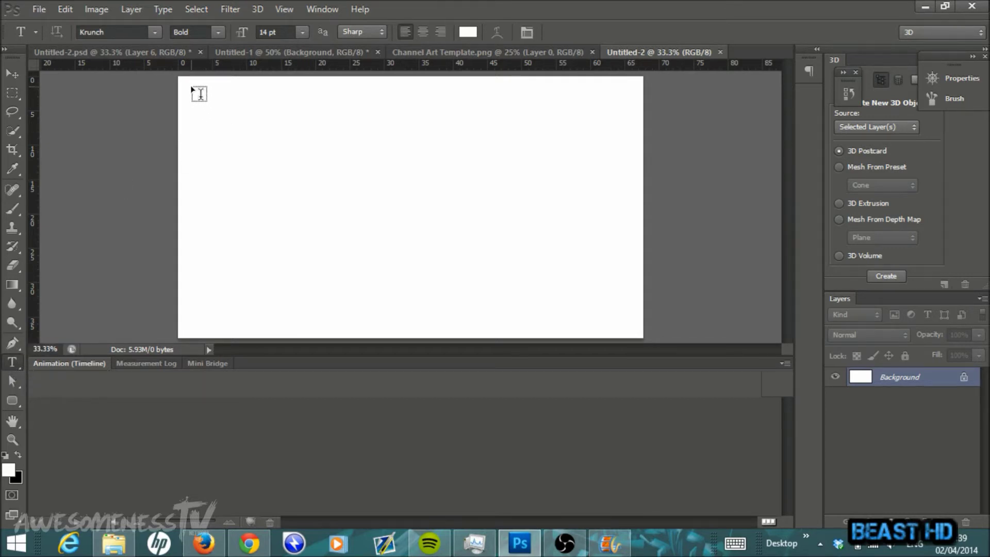
{"action": "left_click_drag", "start_coordinate": [191, 86], "coordinate": [636, 329]}
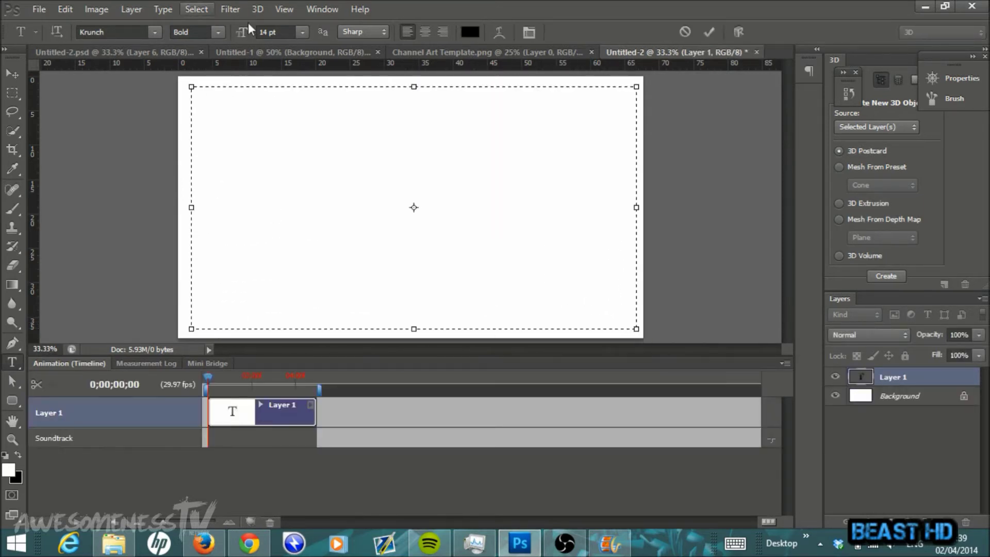
Set the Type tool font size to a custom 300 pt
{"action": "left_click", "coordinate": [301, 32]}
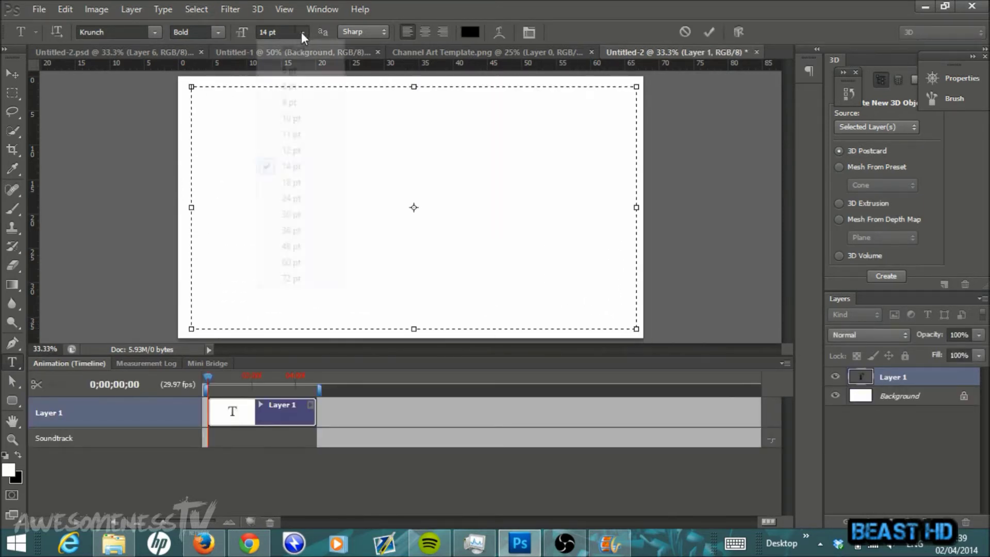
{"action": "left_click", "coordinate": [265, 28]}
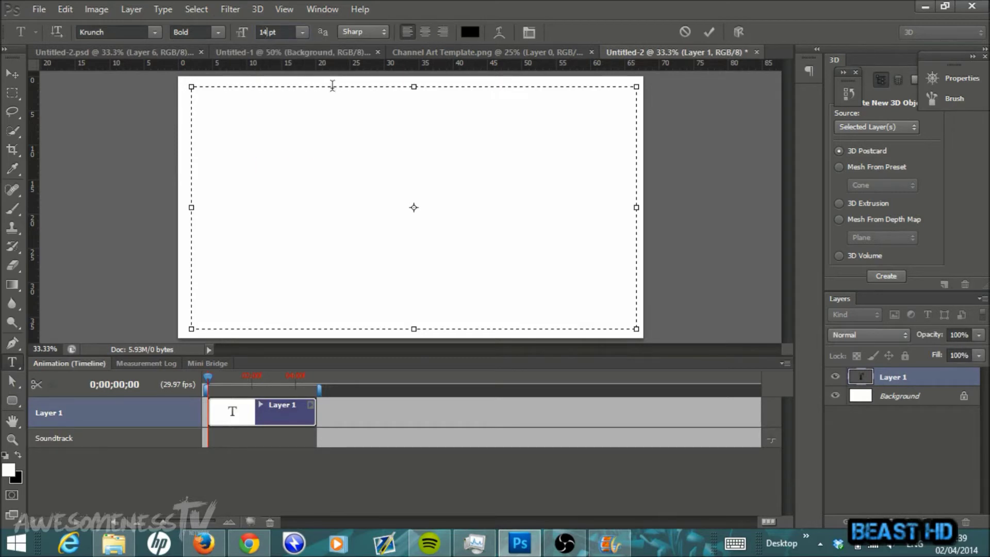
{"action": "type", "text": "300"}
{"action": "key", "text": "Return"}
Choose the WhoopAss font and type BEAST in the text box
{"action": "left_click", "coordinate": [154, 29]}
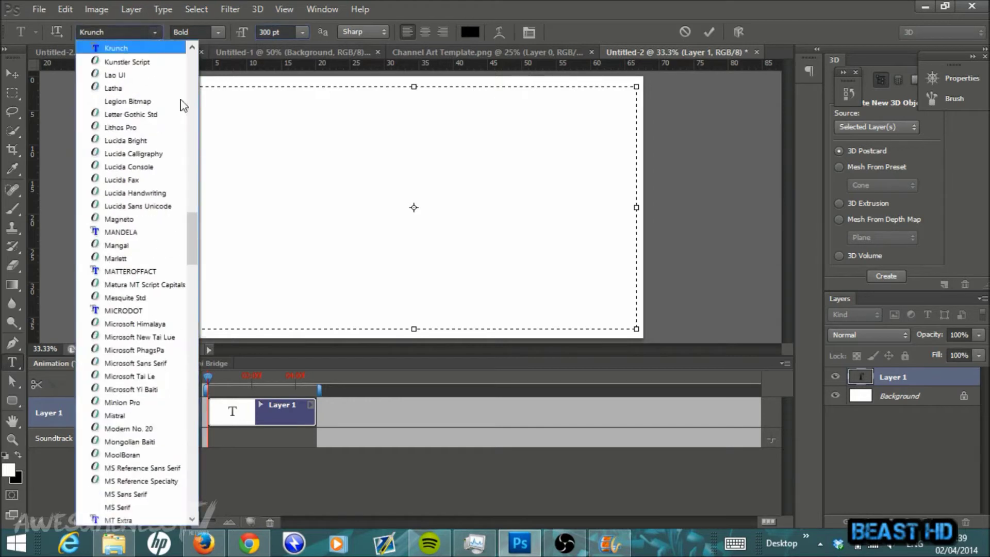
{"action": "left_click_drag", "start_coordinate": [193, 237], "coordinate": [199, 358]}
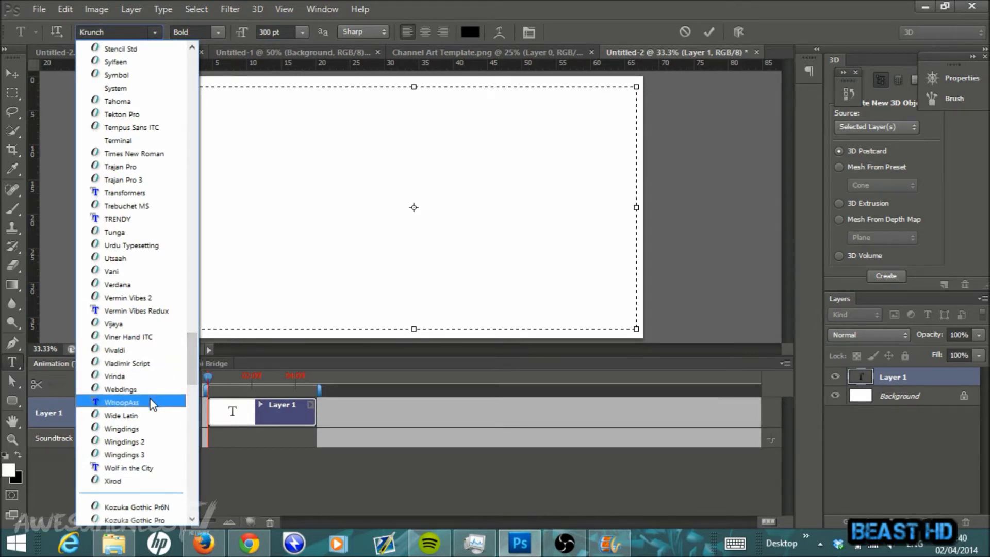
{"action": "left_click", "coordinate": [124, 403]}
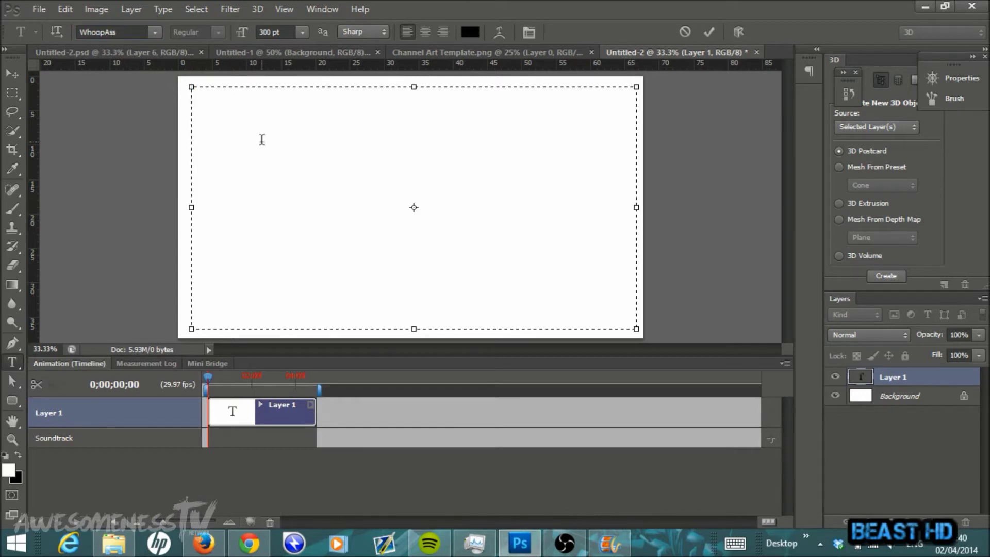
{"action": "type", "text": "BEAST"}
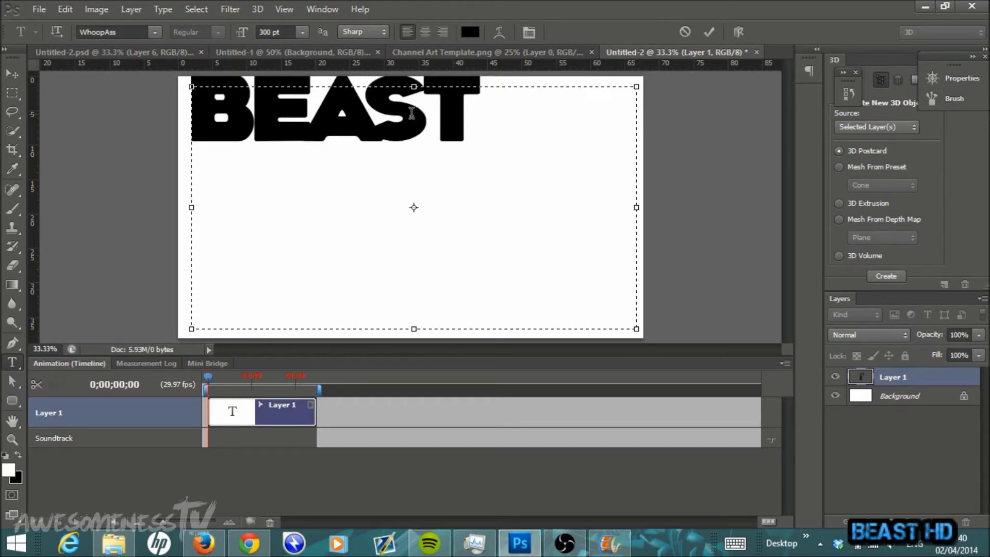
{"action": "left_click", "coordinate": [310, 117]}
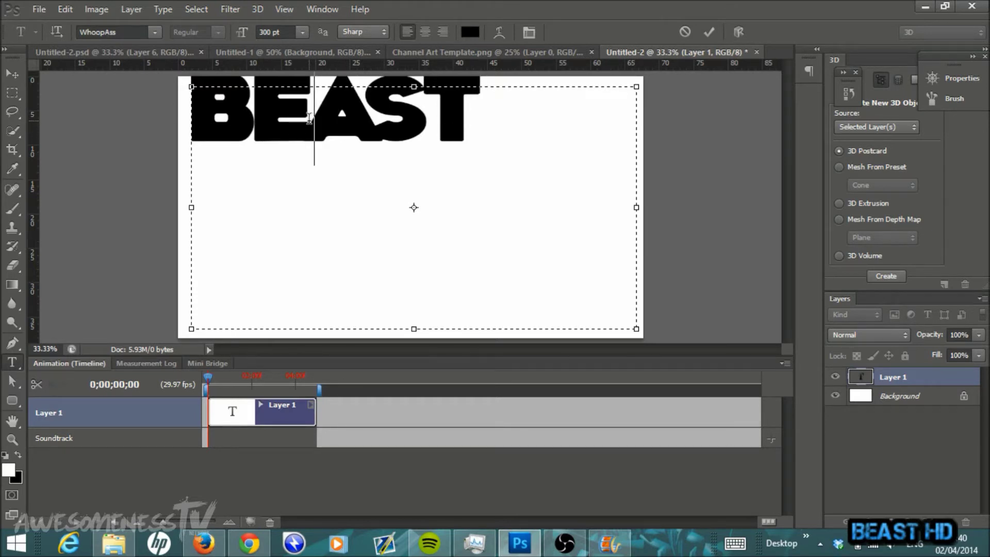
Widen the kerning between B–E, E–A, A–S and S–T in BEAST, then commit the text
{"action": "left_click", "coordinate": [251, 120]}
{"action": "key", "text": "alt+Right"}
{"action": "key", "text": "alt+Right"}
{"action": "key", "text": "alt+Right"}
{"action": "left_click", "coordinate": [324, 110]}
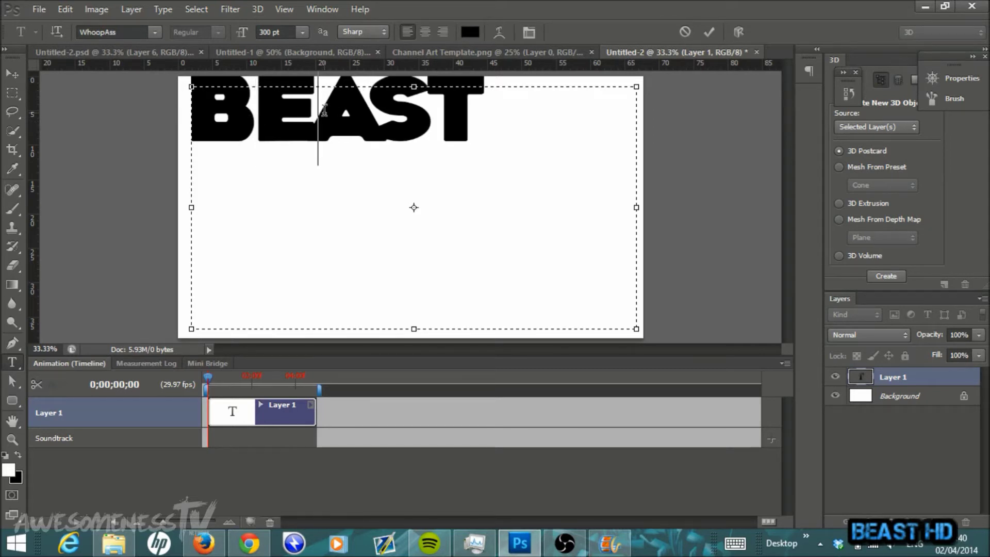
{"action": "key", "text": "alt+Right"}
{"action": "key", "text": "alt+Right"}
{"action": "key", "text": "alt+Right"}
{"action": "key", "text": "alt+Right"}
{"action": "key", "text": "alt+Right"}
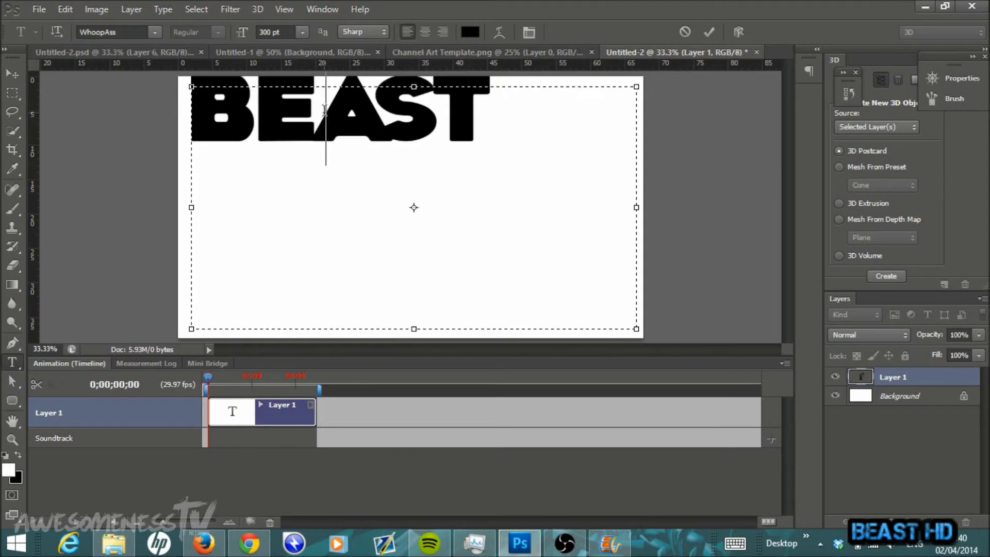
{"action": "left_click", "coordinate": [394, 113]}
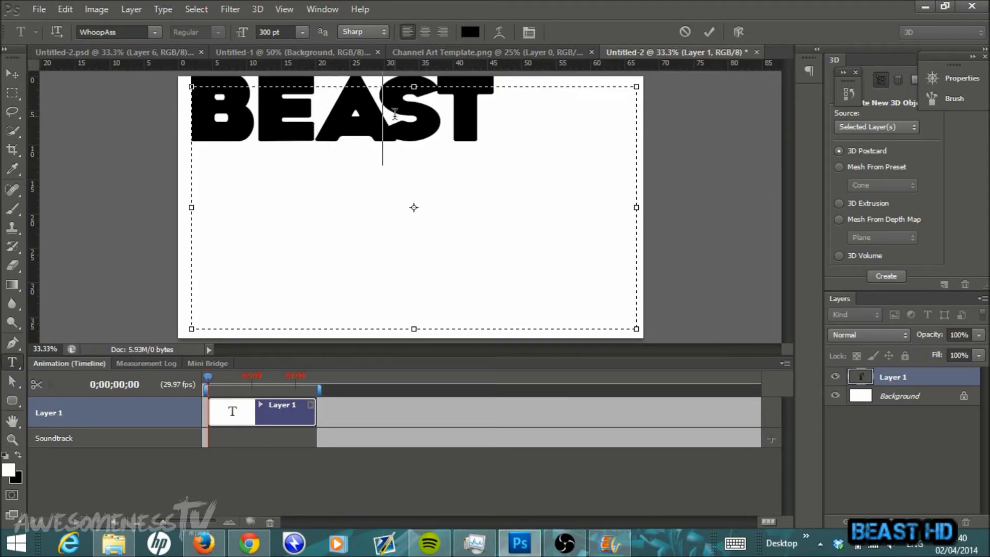
{"action": "key", "text": "alt+Right"}
{"action": "key", "text": "alt+Right"}
{"action": "key", "text": "alt+Right"}
{"action": "key", "text": "alt+Right"}
{"action": "key", "text": "alt+Right"}
{"action": "key", "text": "alt+Right"}
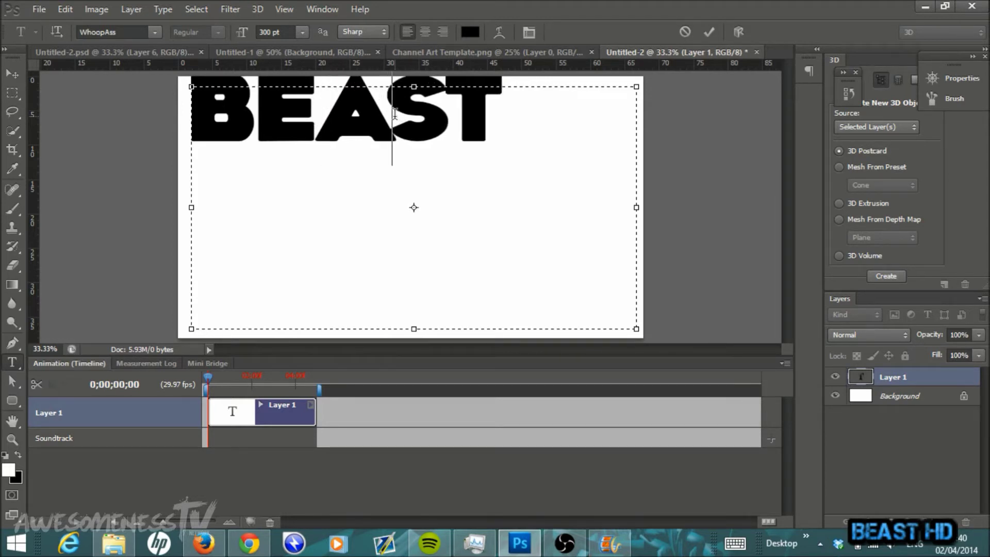
{"action": "left_click", "coordinate": [461, 104]}
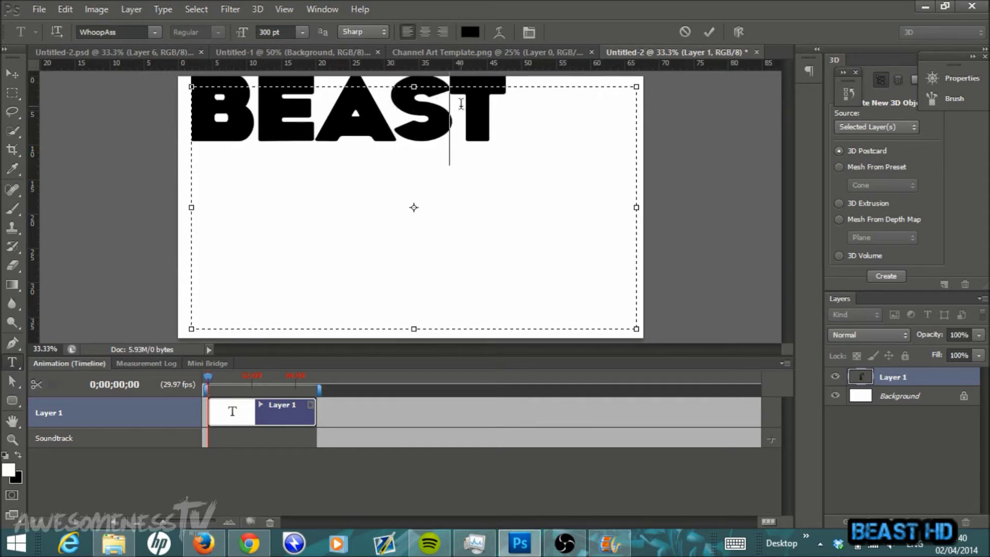
{"action": "key", "text": "alt+Right"}
{"action": "key", "text": "alt+Right"}
{"action": "key", "text": "alt+Right"}
{"action": "key", "text": "alt+Right"}
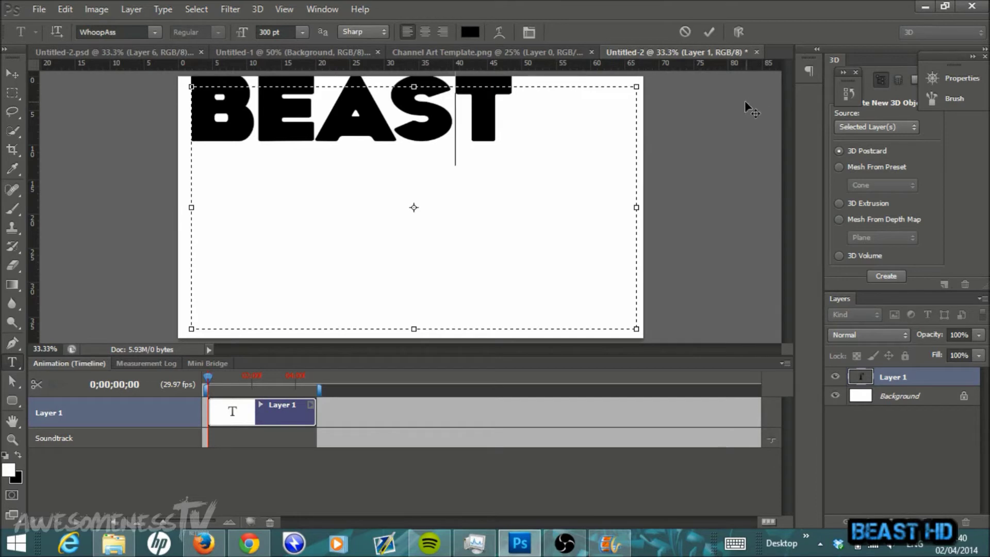
{"action": "left_click", "coordinate": [17, 73]}
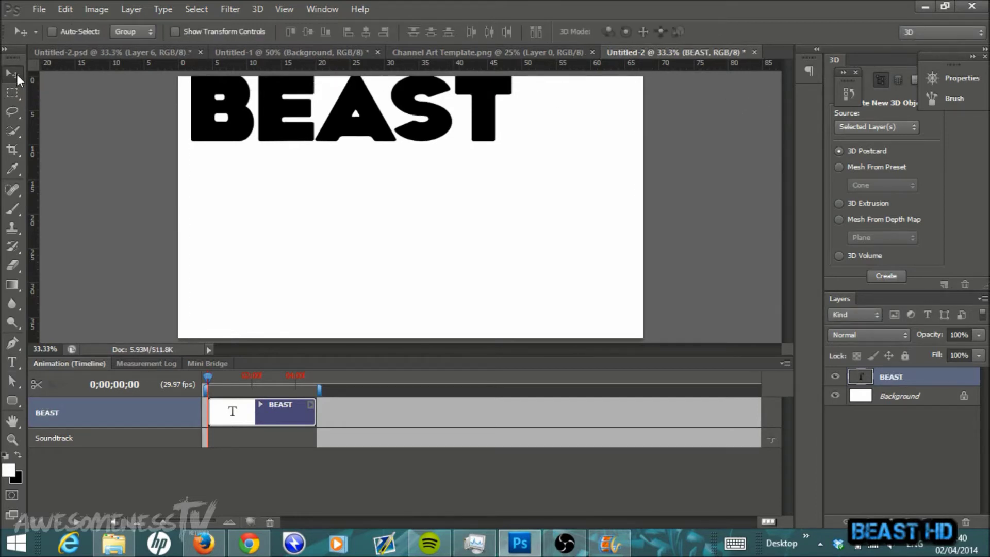
Move BEAST to the canvas centre and enlarge its type to 400 pt
{"action": "left_click_drag", "start_coordinate": [366, 127], "coordinate": [429, 214]}
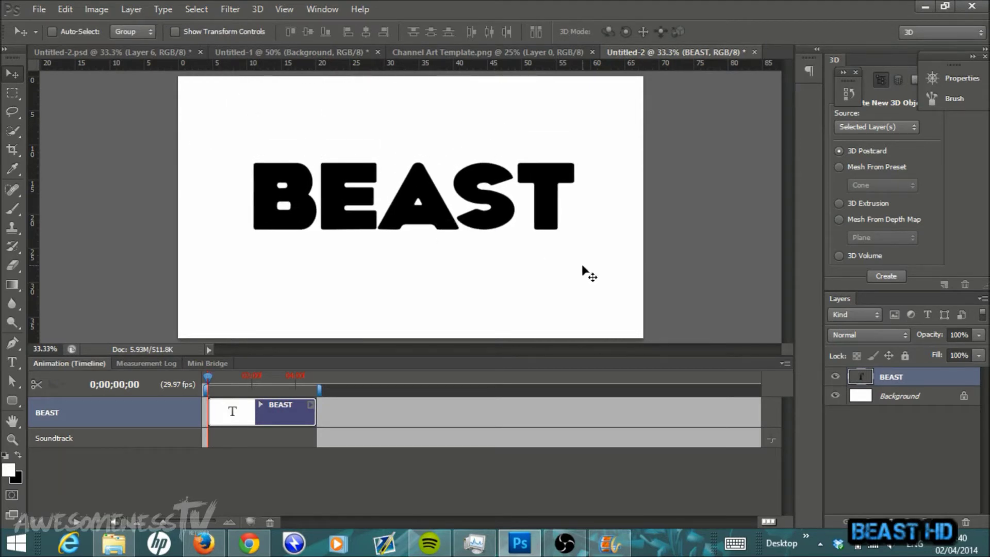
{"action": "left_click", "coordinate": [11, 363]}
{"action": "left_click", "coordinate": [557, 202]}
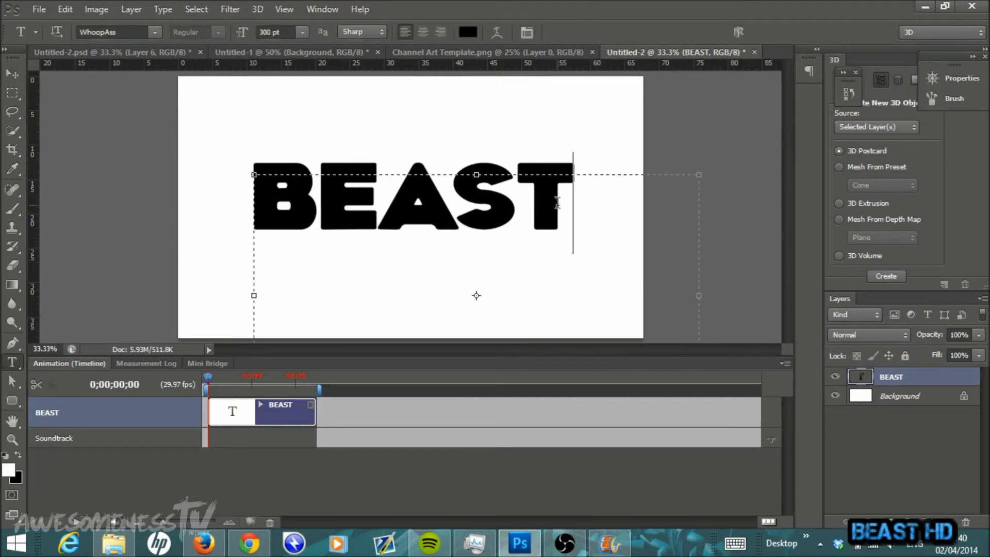
{"action": "left_click_drag", "start_coordinate": [557, 202], "coordinate": [256, 204]}
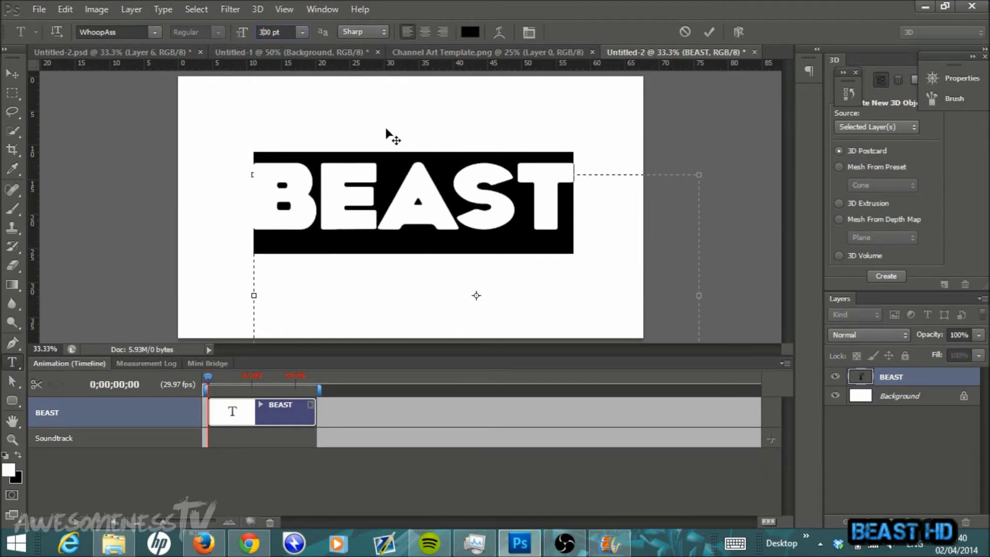
{"action": "type", "text": "4"}
{"action": "key", "text": "Return"}
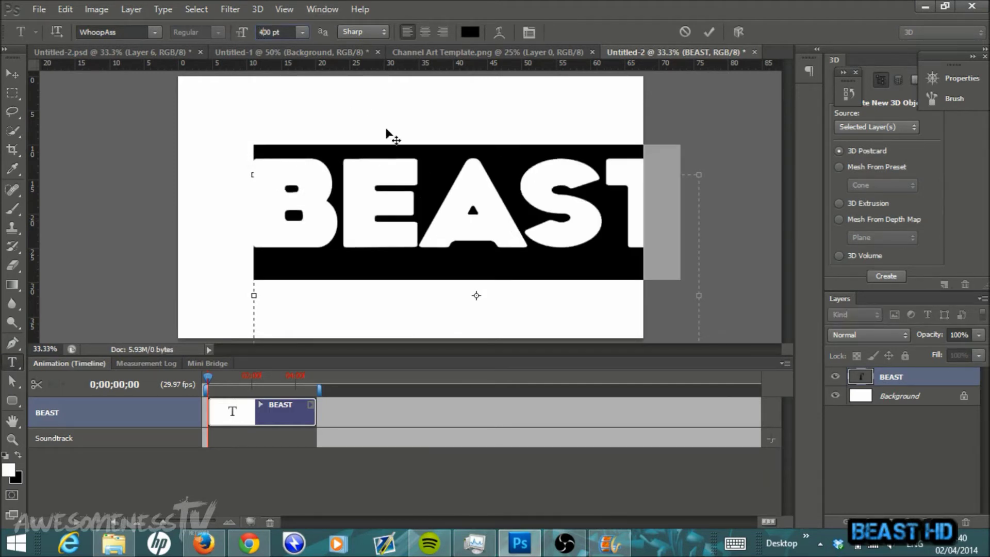
Shift the 400 pt BEAST slightly left so it fits the canvas width
{"action": "left_click", "coordinate": [13, 73]}
{"action": "left_click_drag", "start_coordinate": [478, 226], "coordinate": [428, 222]}
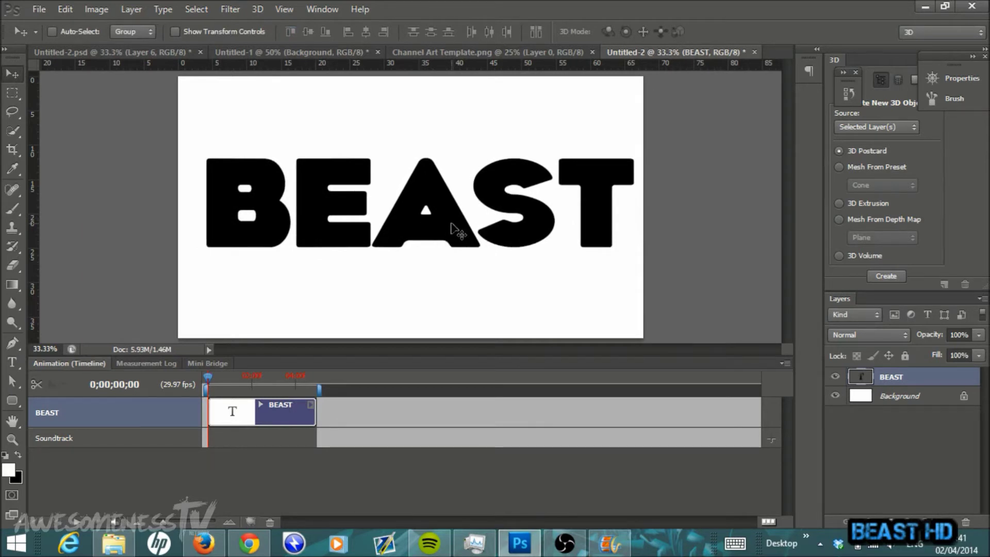
{"action": "key", "text": "ctrl+t"}
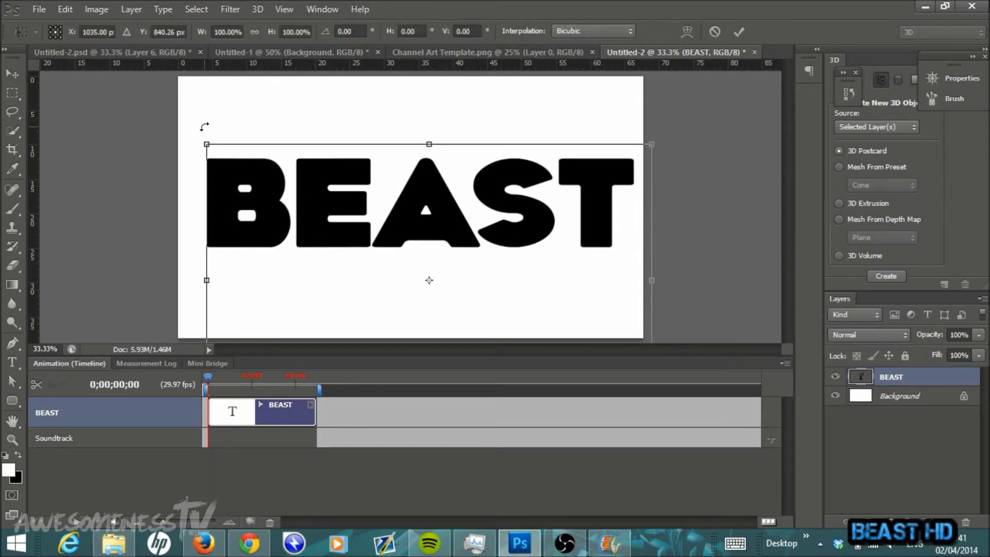
Rotate BEAST about 7.7 degrees, rising to the right, and apply the transform
{"action": "left_click_drag", "start_coordinate": [204, 126], "coordinate": [177, 153]}
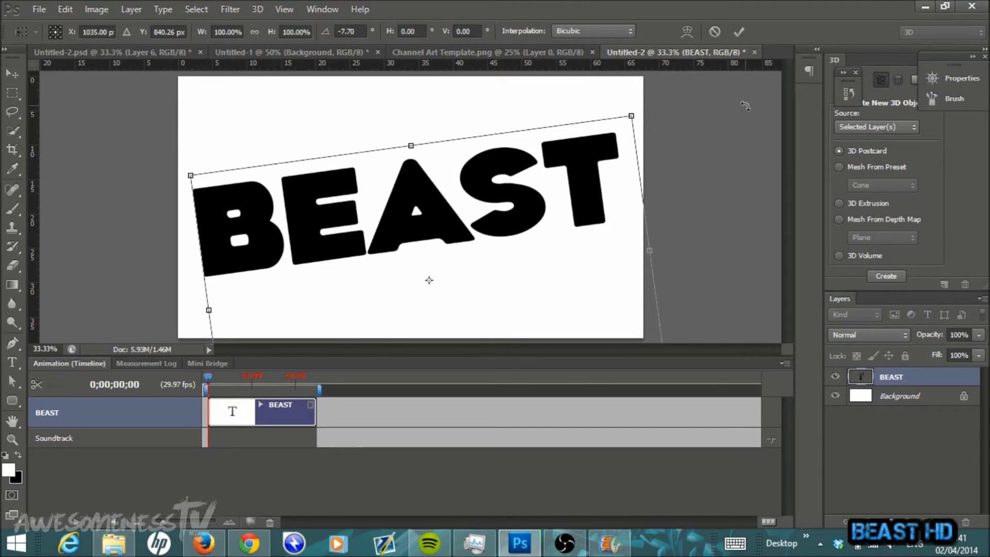
{"action": "left_click", "coordinate": [739, 32]}
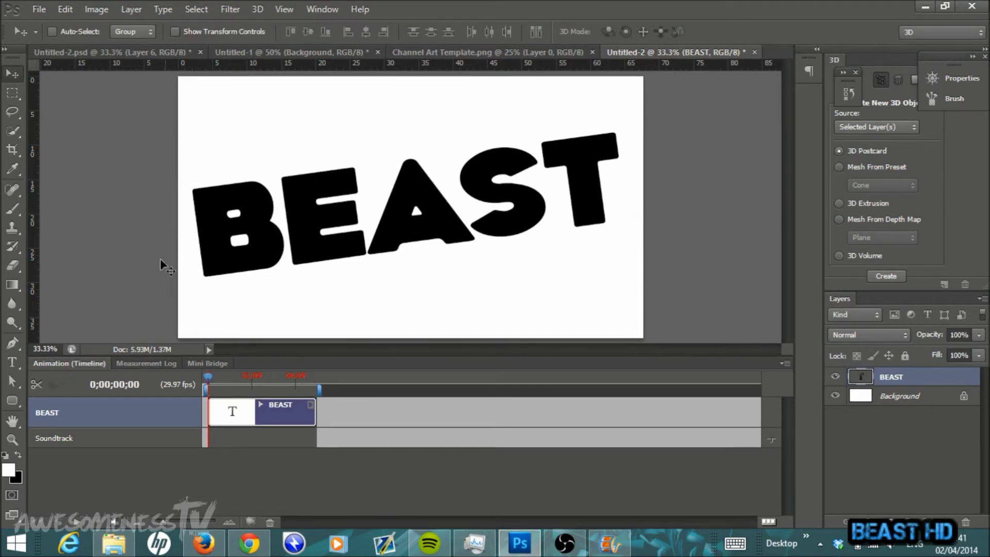
{"action": "left_click", "coordinate": [13, 365]}
Draw a canvas-wide paragraph text box set to 14 pt Krunch Bold for the Beast HD line
{"action": "left_click_drag", "start_coordinate": [179, 84], "coordinate": [639, 337]}
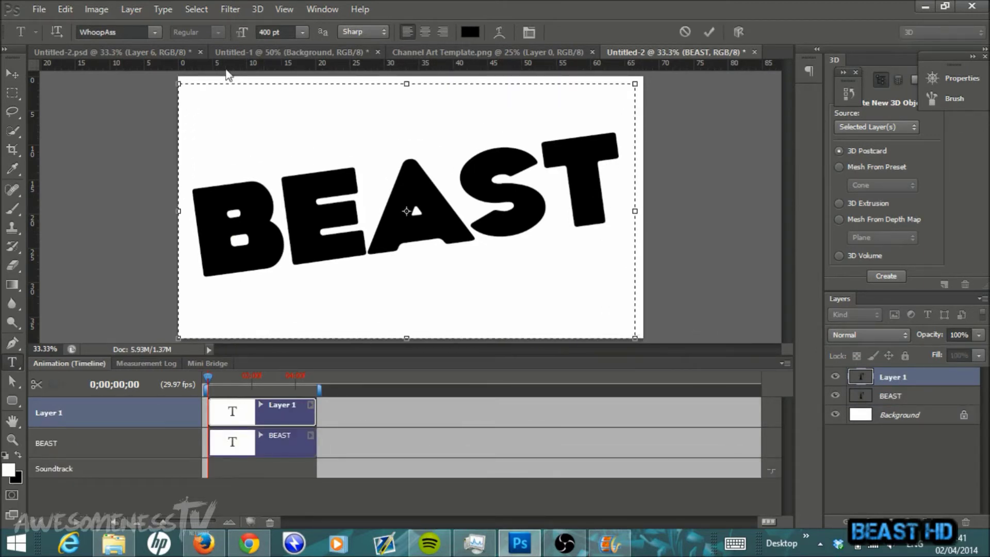
{"action": "left_click", "coordinate": [302, 32]}
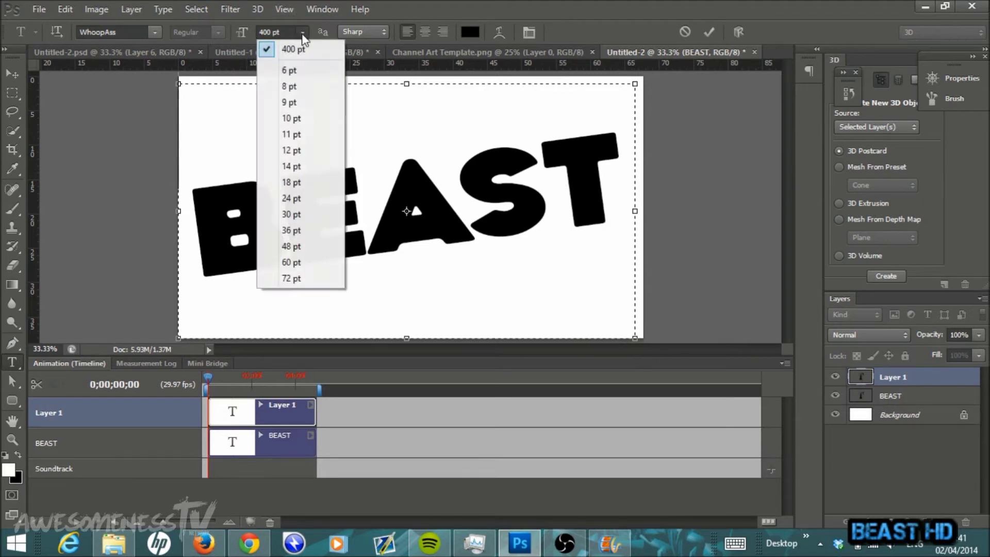
{"action": "left_click", "coordinate": [300, 166]}
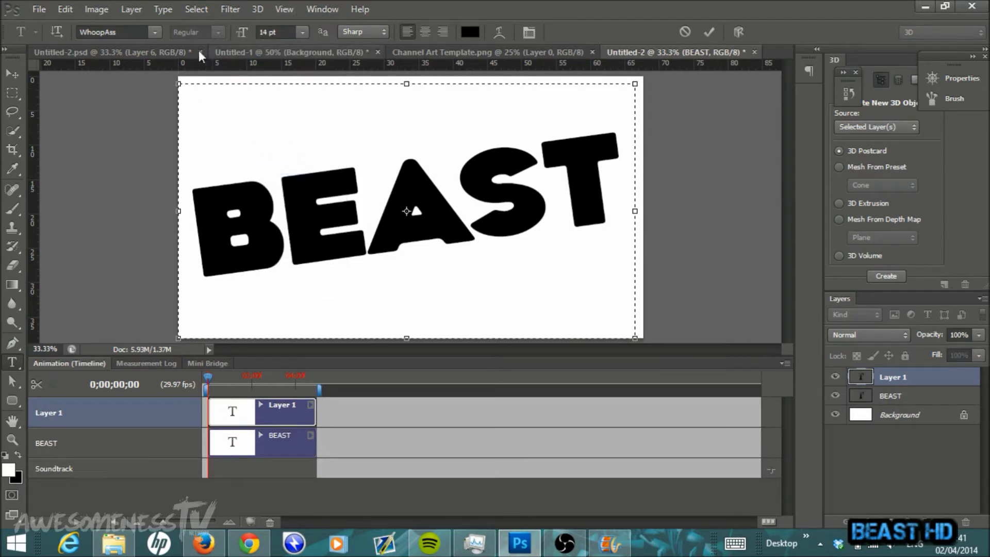
{"action": "left_click", "coordinate": [155, 32]}
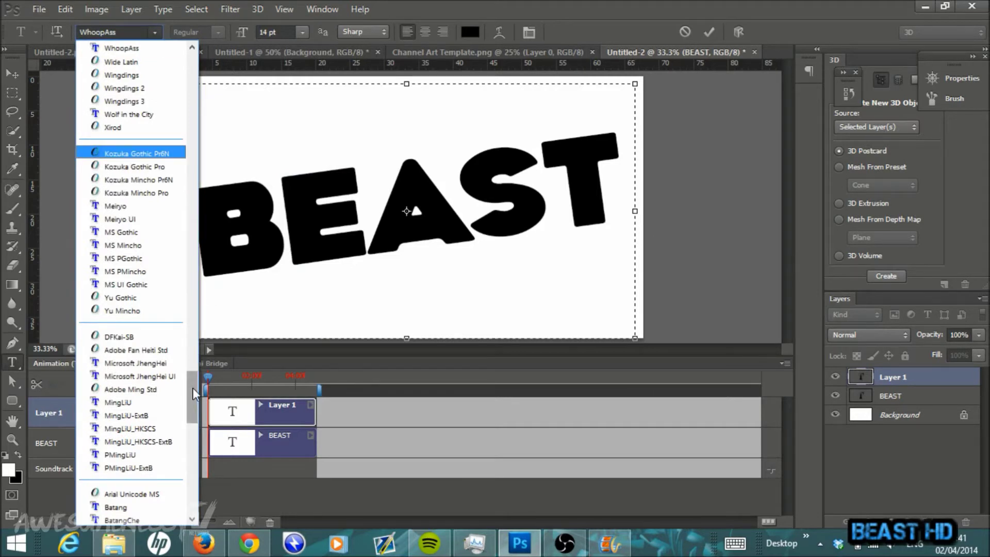
{"action": "left_click_drag", "start_coordinate": [193, 388], "coordinate": [184, 222]}
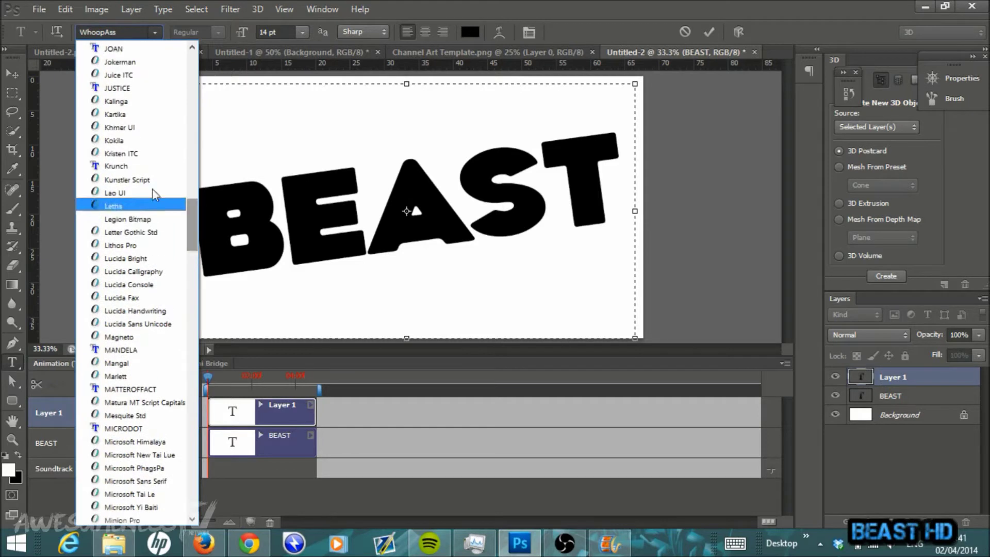
{"action": "left_click", "coordinate": [122, 167]}
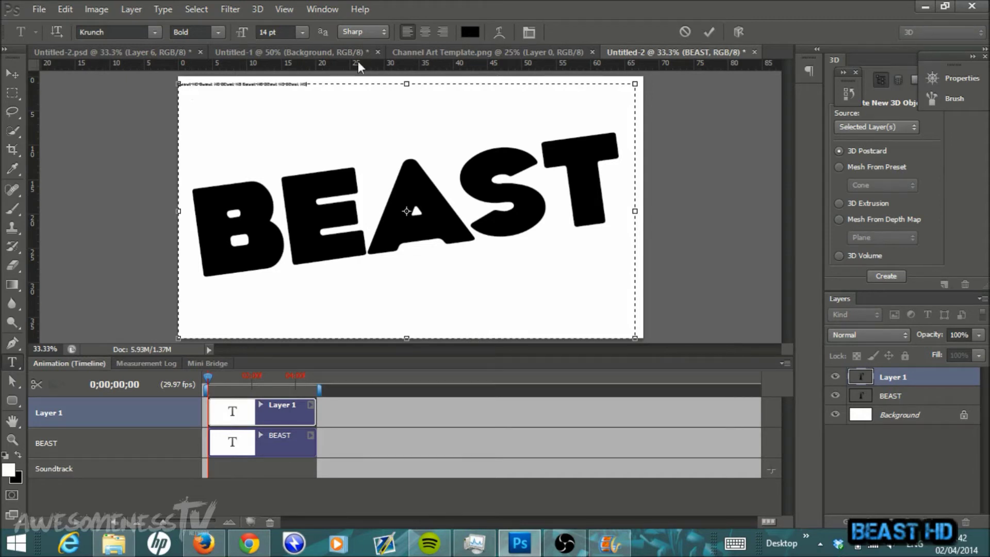
{"action": "left_click_drag", "start_coordinate": [309, 84], "coordinate": [177, 83]}
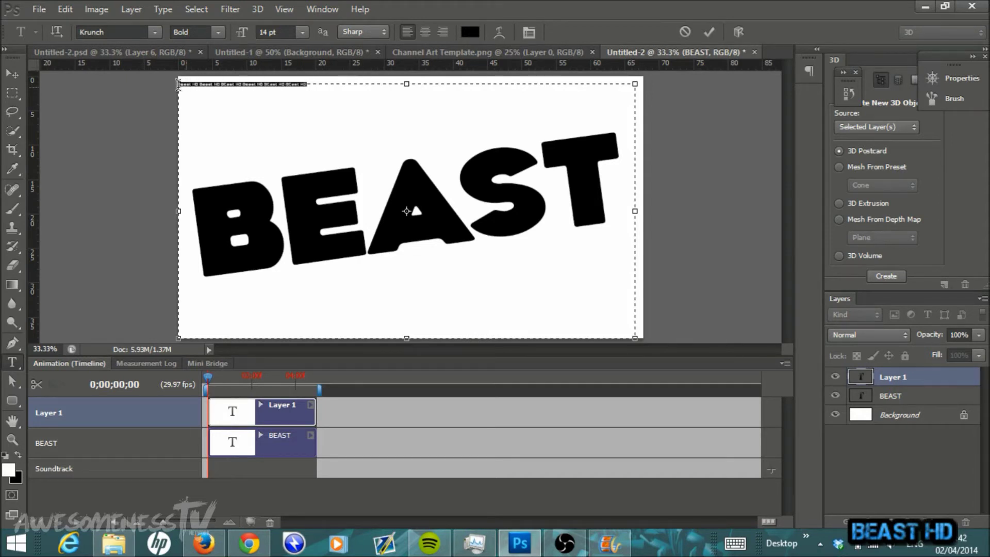
Enlarge the Beast HD line to 18 pt, copy it, and paste seven more copies
{"action": "left_click", "coordinate": [308, 30]}
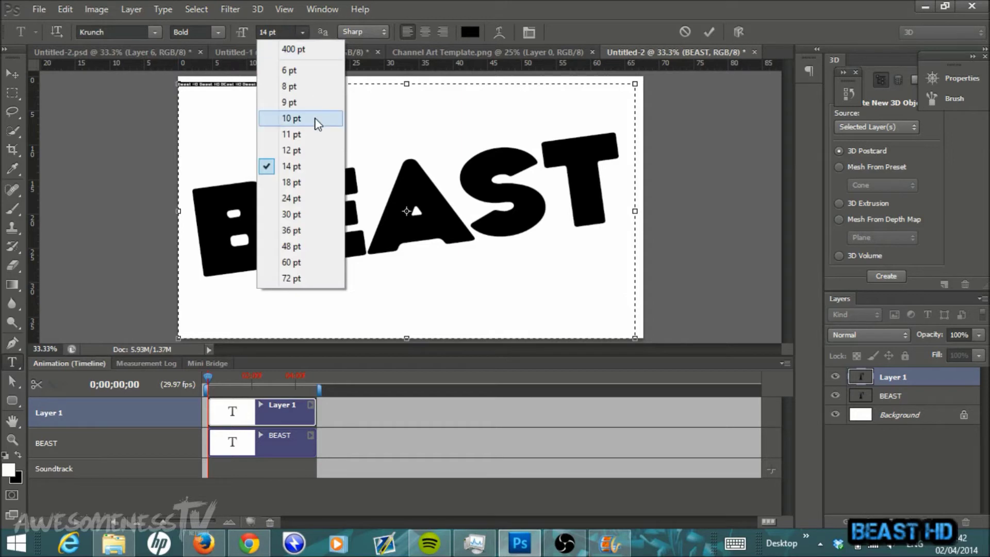
{"action": "left_click", "coordinate": [287, 183]}
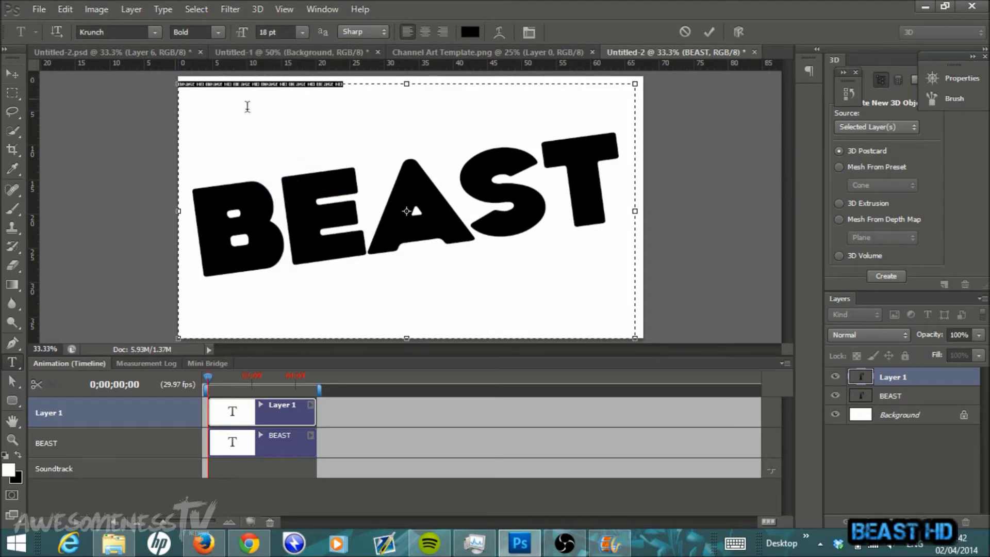
{"action": "right_click", "coordinate": [264, 89]}
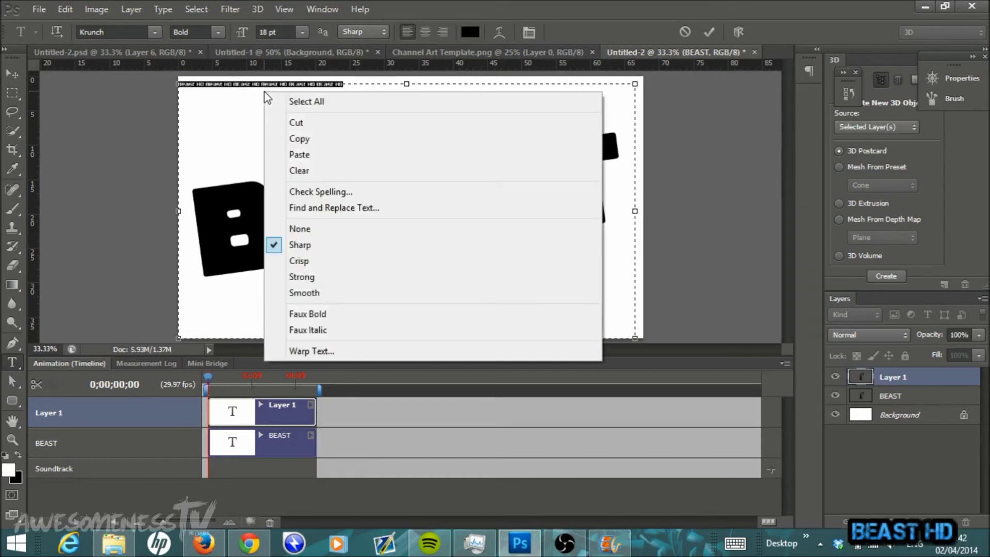
{"action": "left_click", "coordinate": [311, 139]}
{"action": "left_click", "coordinate": [349, 86]}
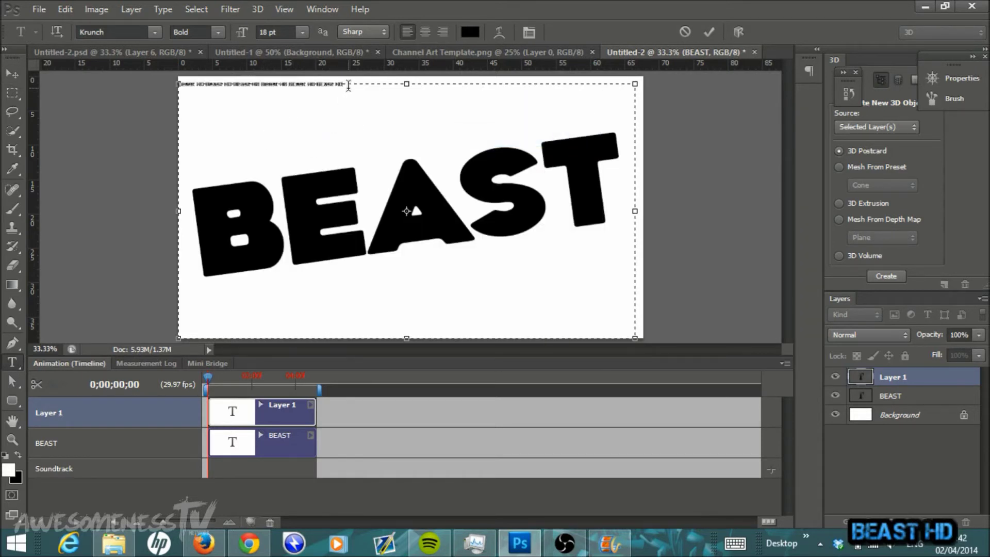
{"action": "key", "text": "ctrl+v"}
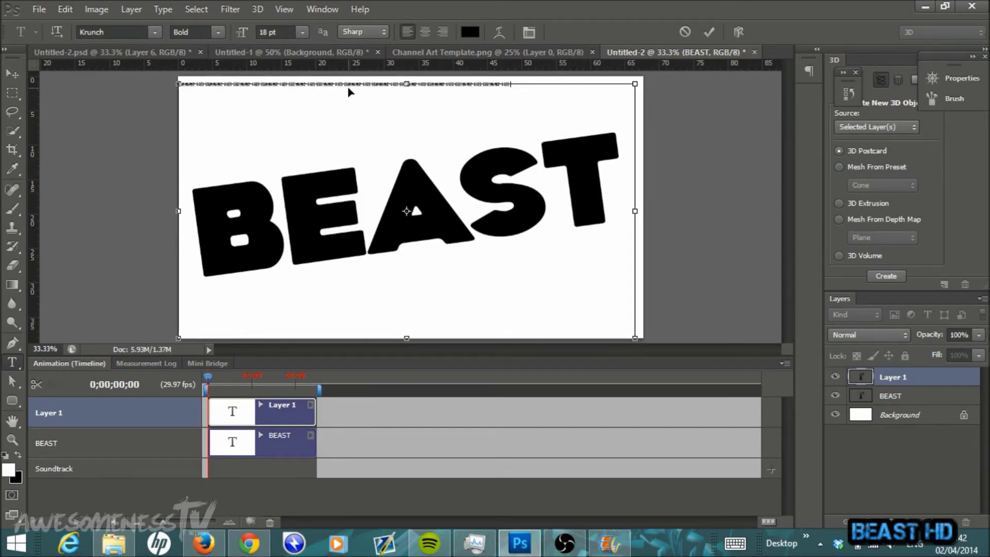
{"action": "key", "text": "ctrl+v"}
{"action": "key", "text": "ctrl+v"}
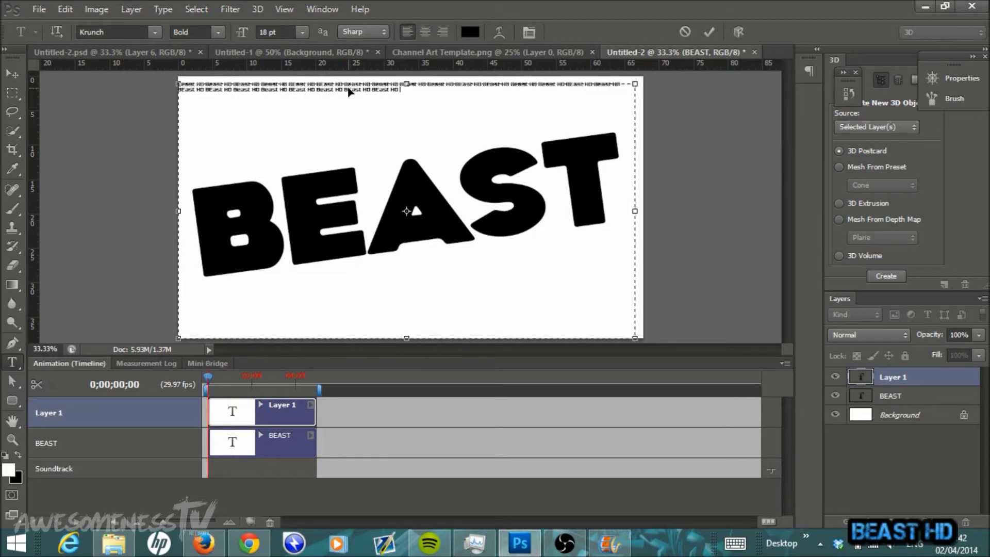
{"action": "key", "text": "ctrl+v"}
{"action": "key", "text": "ctrl+v"}
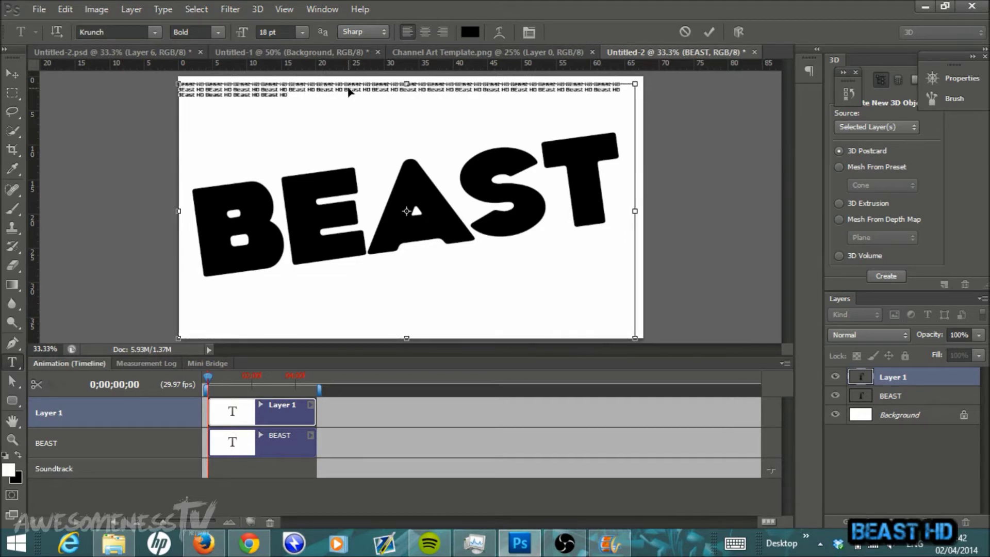
{"action": "key", "text": "ctrl+v"}
{"action": "key", "text": "ctrl+v"}
{"action": "key", "text": "ctrl+v"}
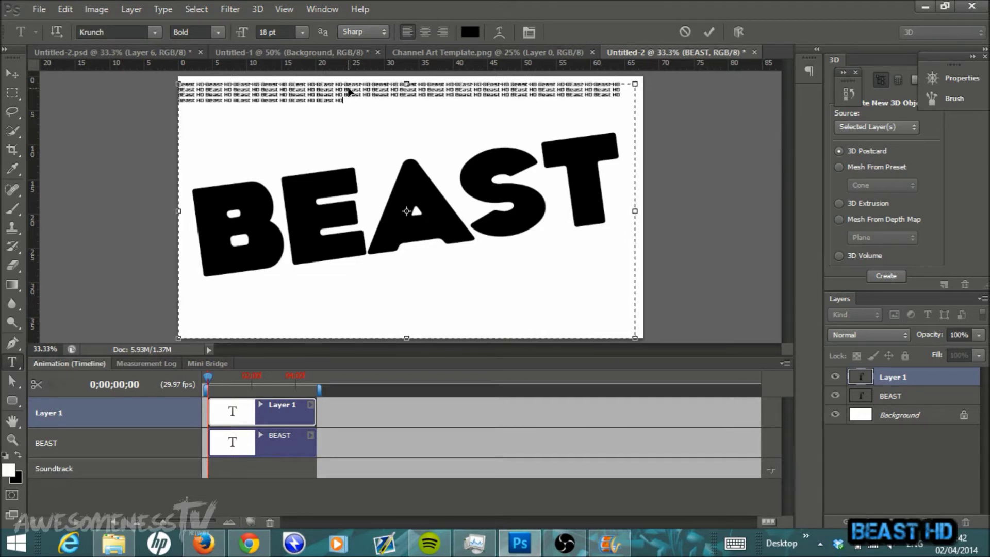
{"action": "key", "text": "ctrl+v"}
{"action": "key", "text": "ctrl+v"}
{"action": "key", "text": "ctrl+v"}
{"action": "key", "text": "ctrl+v"}
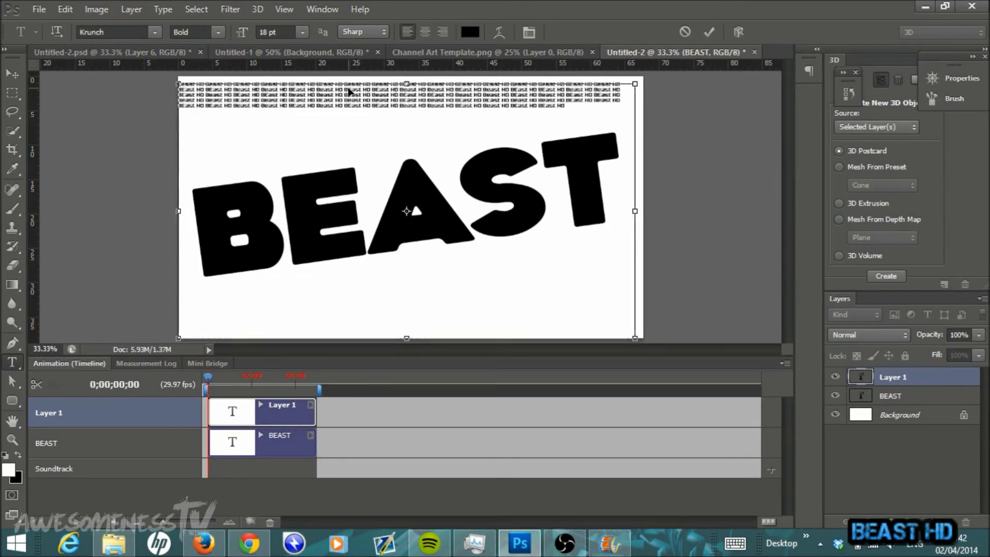
{"action": "key", "text": "ctrl+v"}
{"action": "key", "text": "ctrl+v"}
{"action": "key", "text": "ctrl+v"}
{"action": "key", "text": "ctrl+v"}
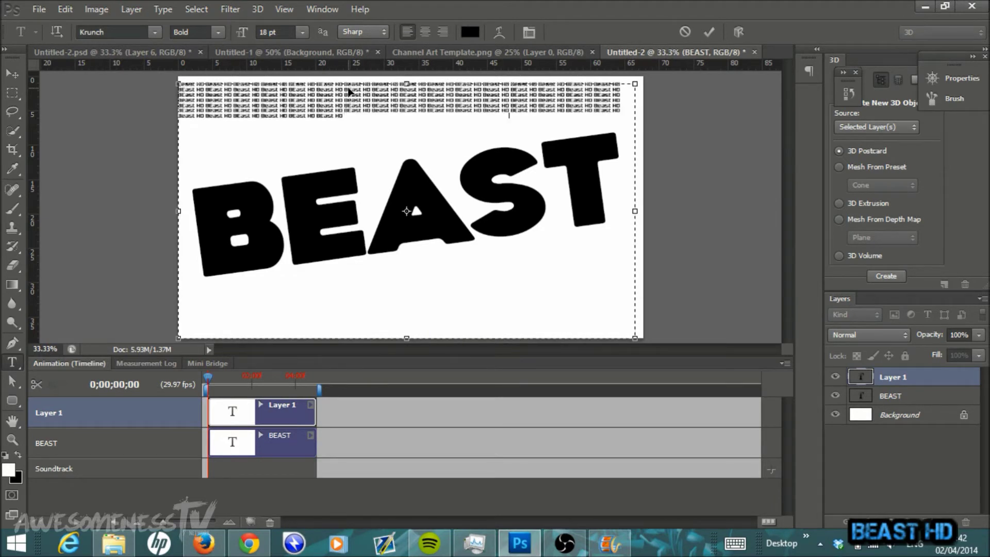
{"action": "key", "text": "ctrl+v"}
Copy the whole Beast HD paragraph and paste it four more times to reach the canvas bottom
{"action": "left_click_drag", "start_coordinate": [509, 117], "coordinate": [176, 77]}
{"action": "right_click", "coordinate": [208, 93]}
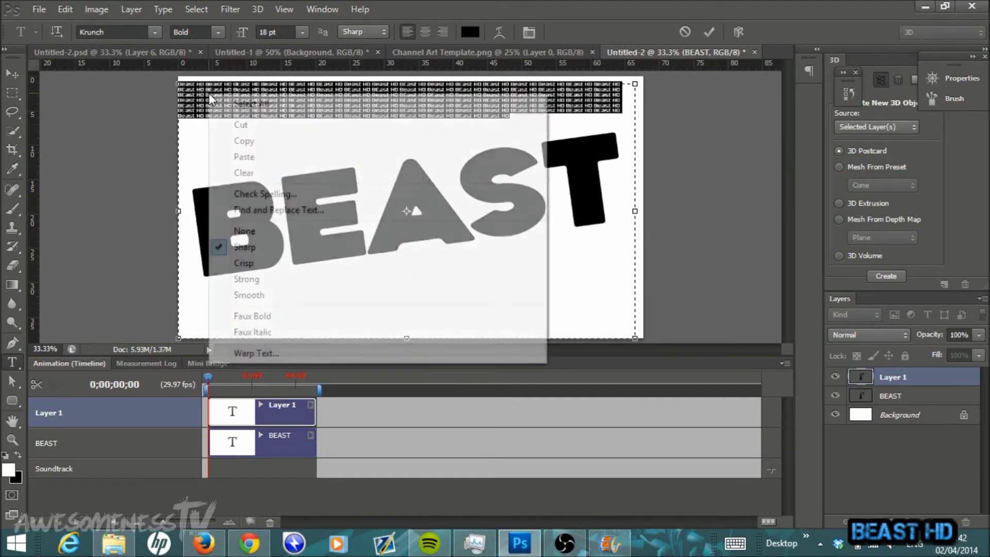
{"action": "left_click", "coordinate": [274, 146]}
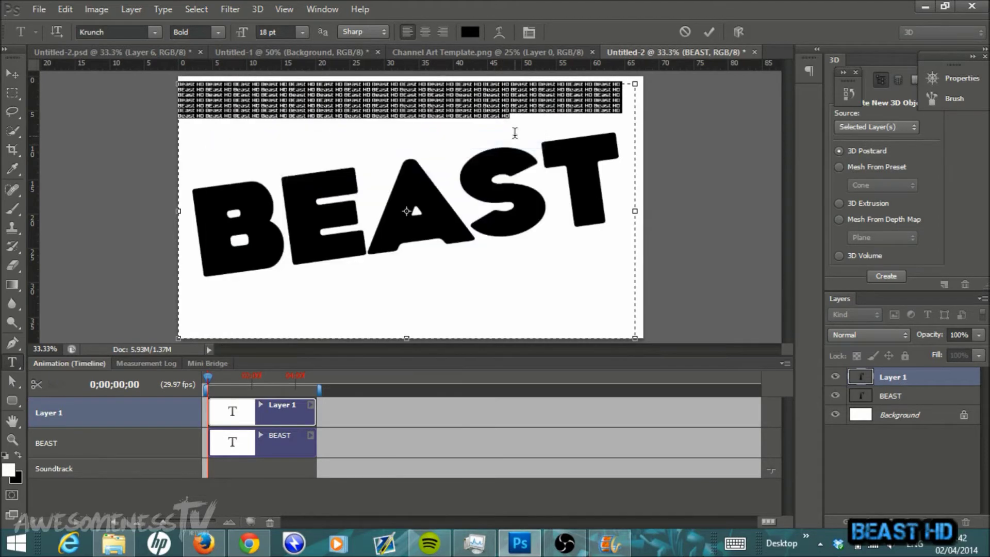
{"action": "left_click", "coordinate": [520, 124]}
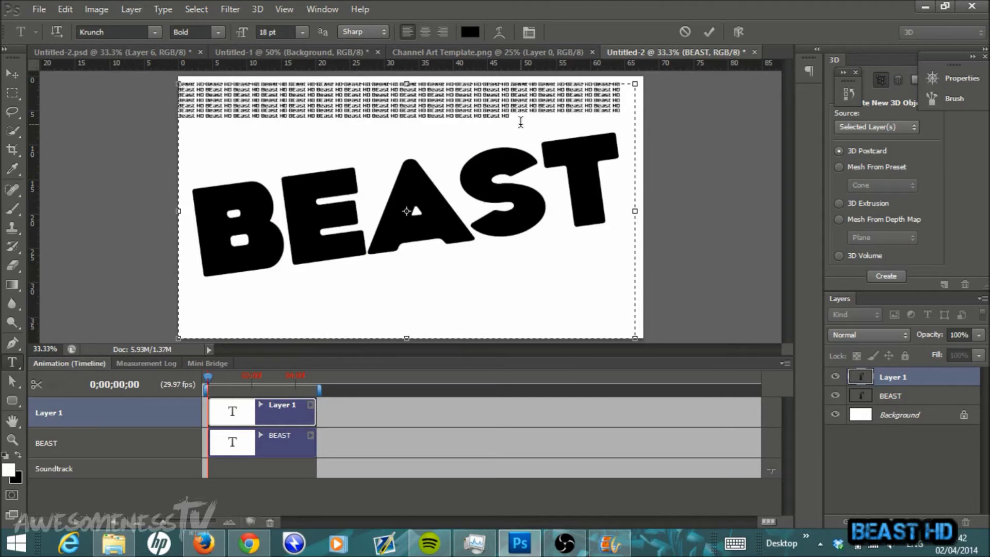
{"action": "key", "text": "ctrl+v"}
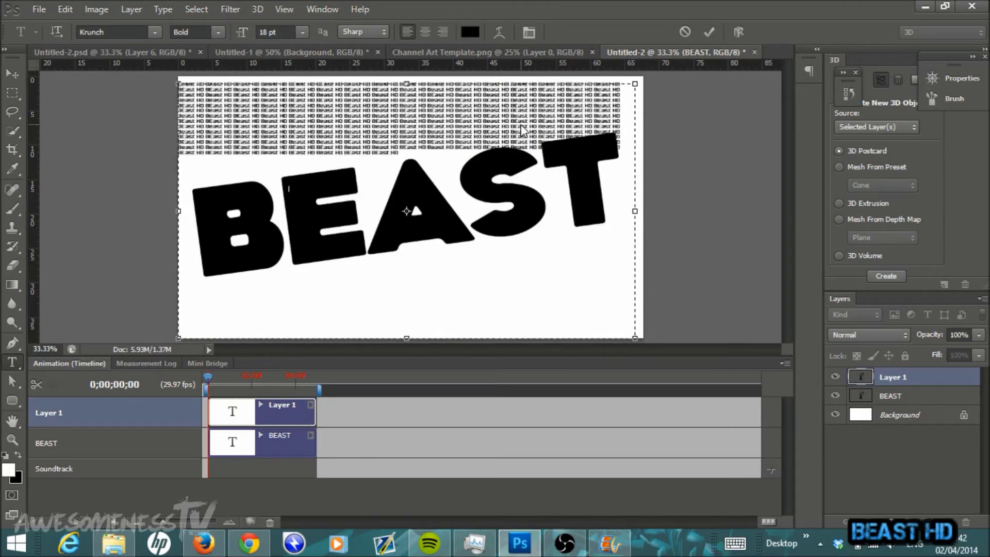
{"action": "key", "text": "ctrl+v"}
{"action": "key", "text": "ctrl+v"}
{"action": "key", "text": "ctrl+v"}
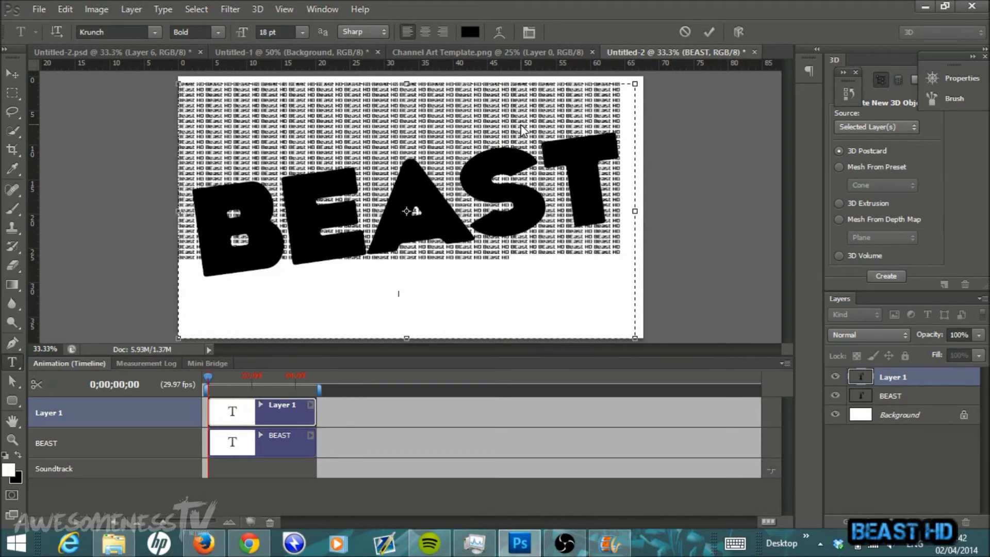
{"action": "key", "text": "ctrl+v"}
{"action": "key", "text": "ctrl+v"}
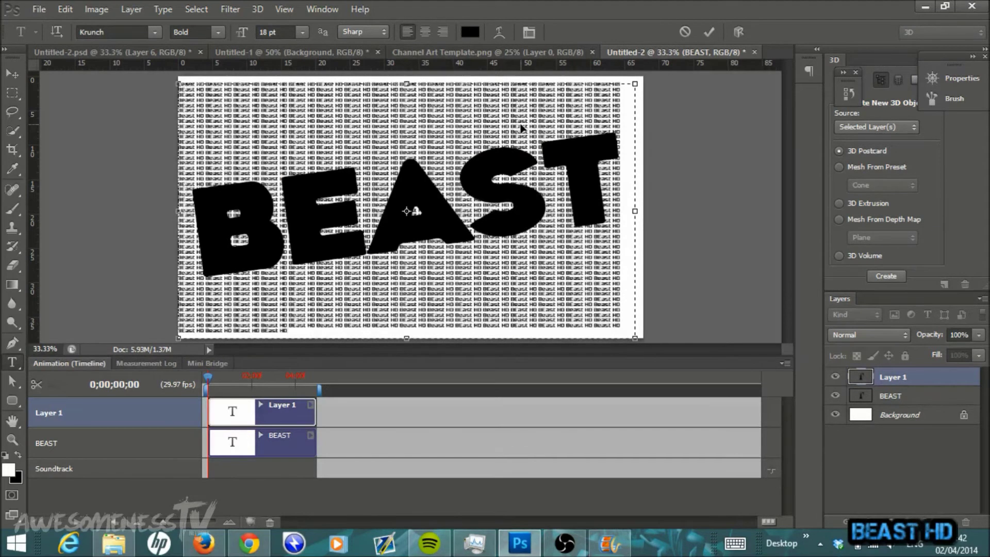
{"action": "key", "text": "ctrl+v"}
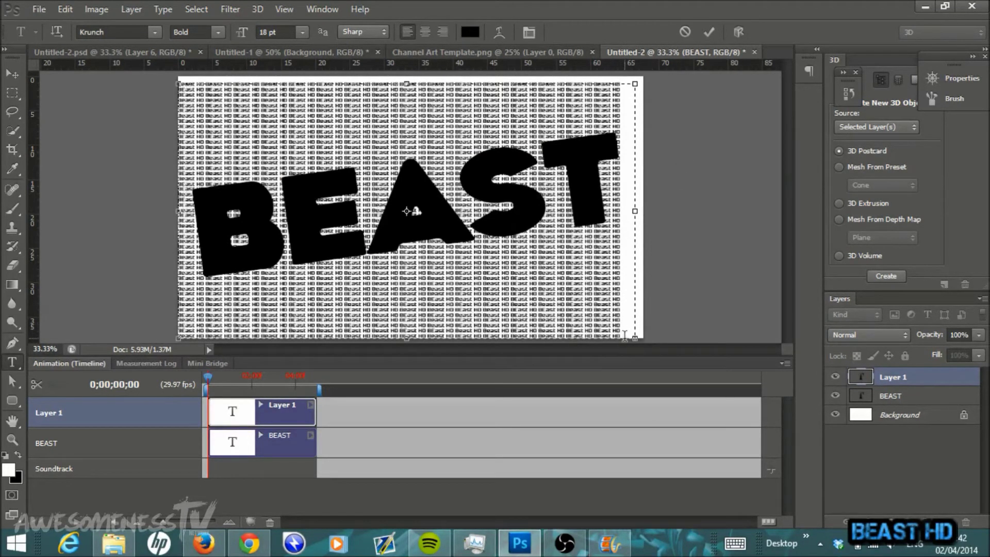
{"action": "left_click_drag", "start_coordinate": [624, 335], "coordinate": [147, 79]}
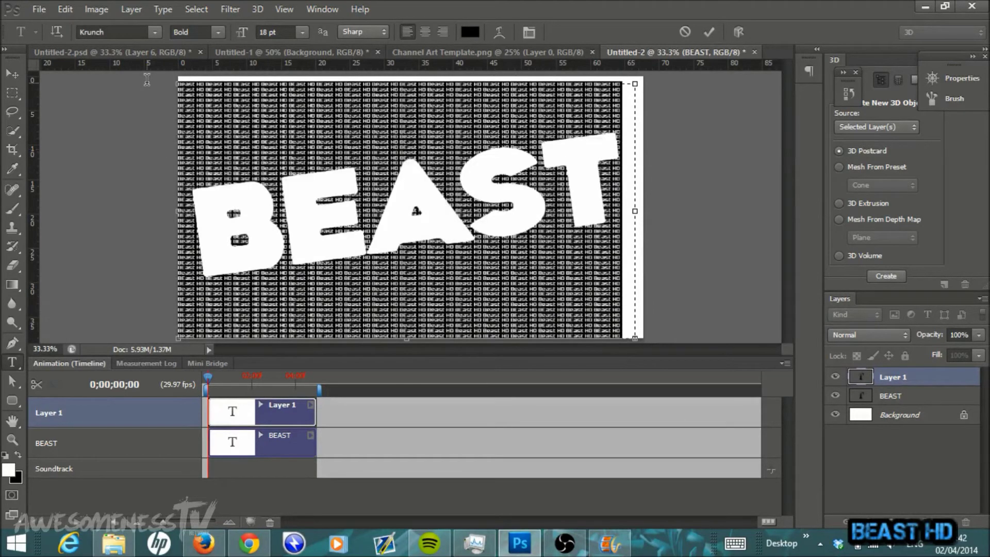
Colour the Beast HD pattern text brown-orange (hue 31) and commit the edit
{"action": "left_click", "coordinate": [468, 32]}
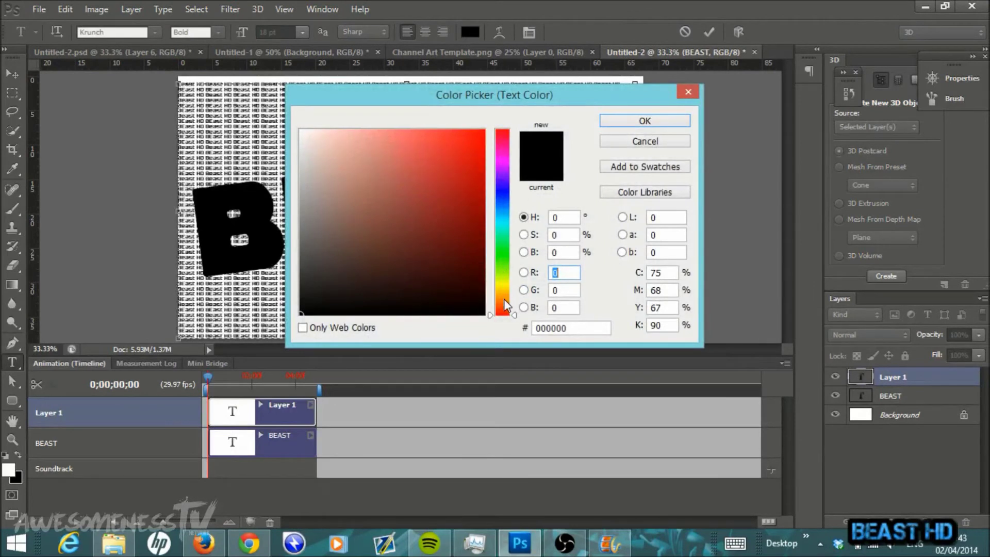
{"action": "left_click", "coordinate": [503, 299]}
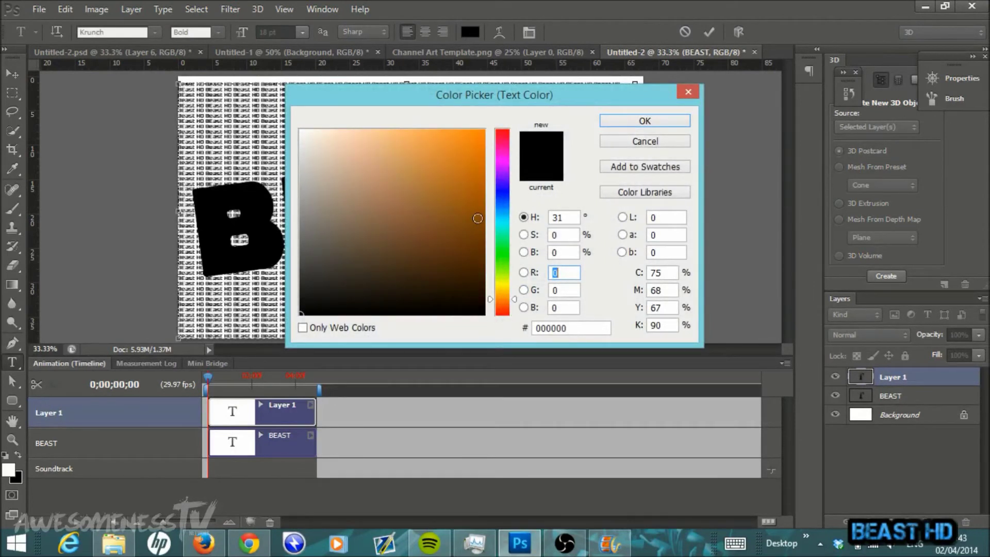
{"action": "left_click", "coordinate": [477, 218]}
{"action": "left_click", "coordinate": [640, 123]}
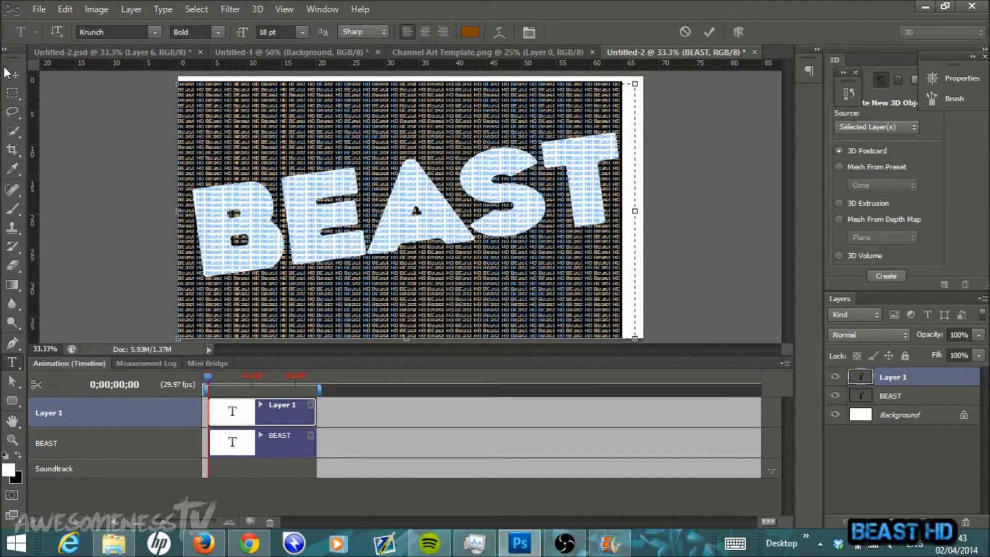
{"action": "left_click", "coordinate": [710, 32]}
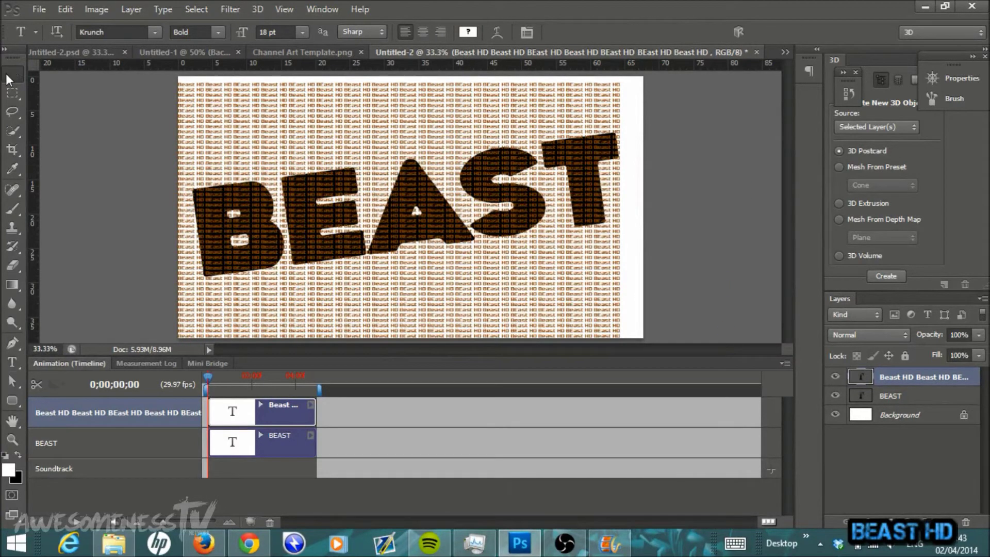
Nudge the Beast HD pattern slightly right and load the BEAST lettering as a selection
{"action": "left_click", "coordinate": [9, 74]}
{"action": "left_click_drag", "start_coordinate": [322, 132], "coordinate": [327, 132]}
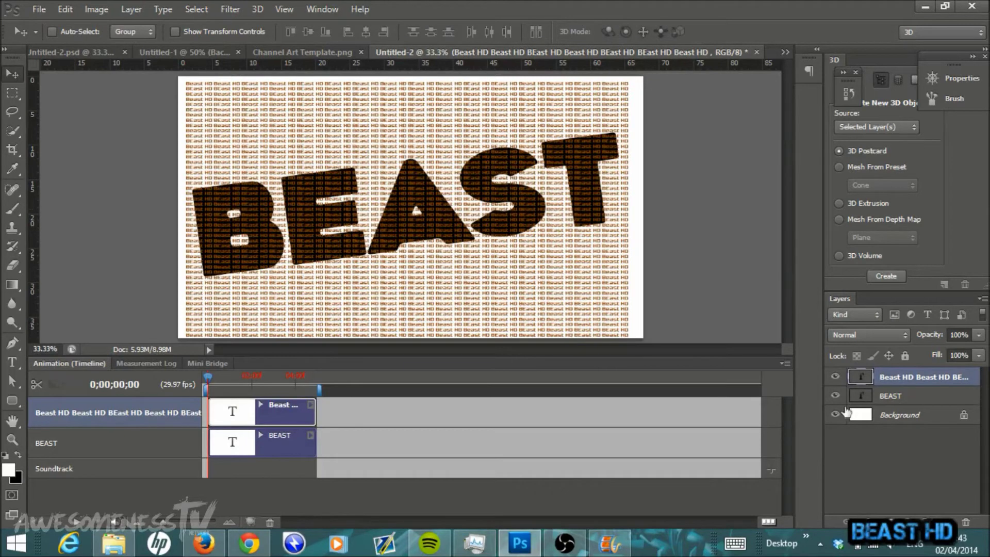
{"action": "left_click", "coordinate": [900, 397]}
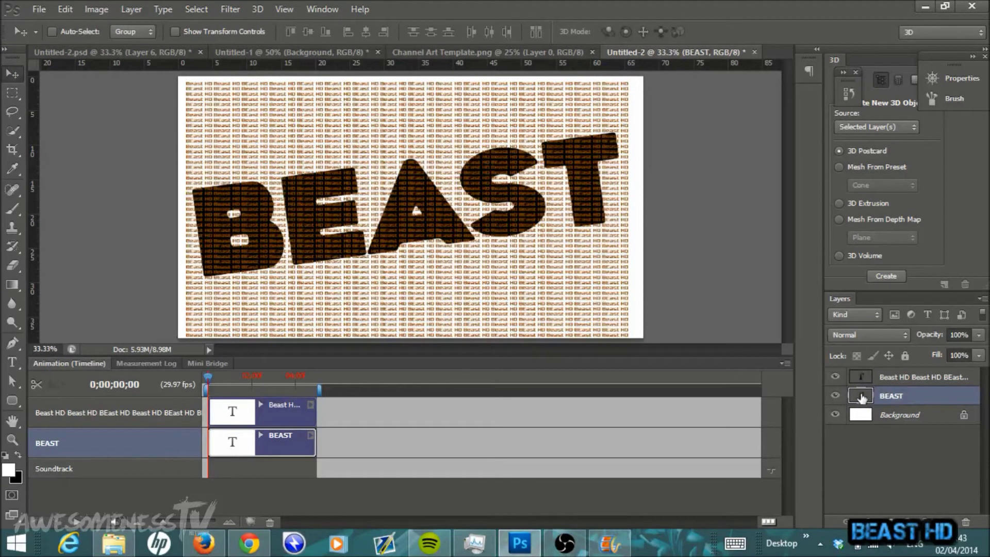
{"action": "left_click_drag", "start_coordinate": [862, 397], "coordinate": [863, 399]}
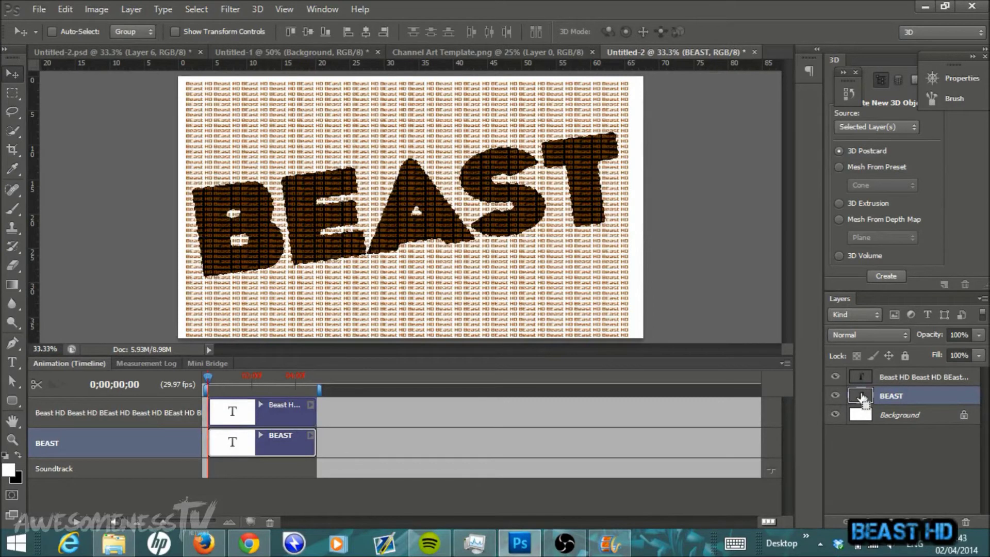
{"action": "left_click", "coordinate": [914, 379]}
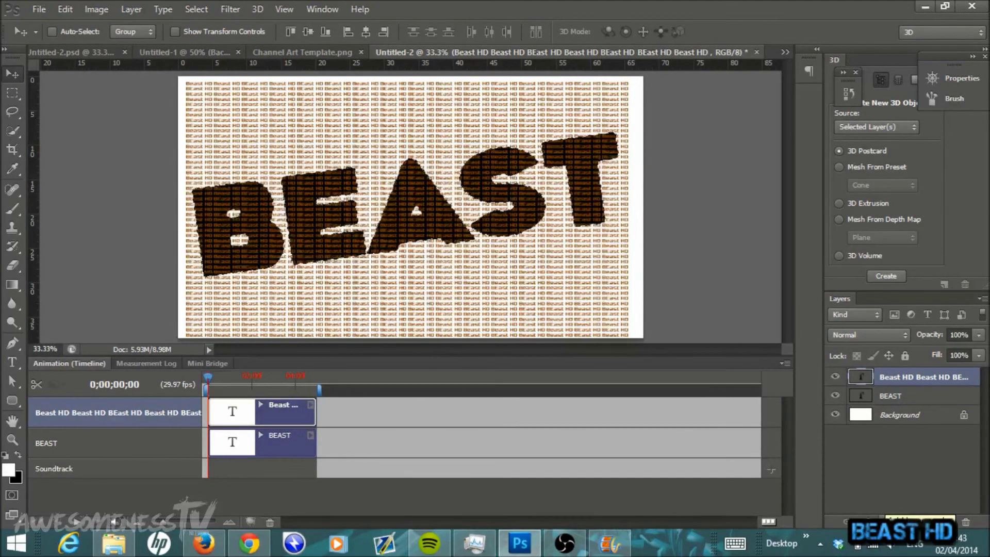
Mask the Beast HD pattern to the BEAST letters and delete the solid BEAST text layer
{"action": "left_click", "coordinate": [883, 522]}
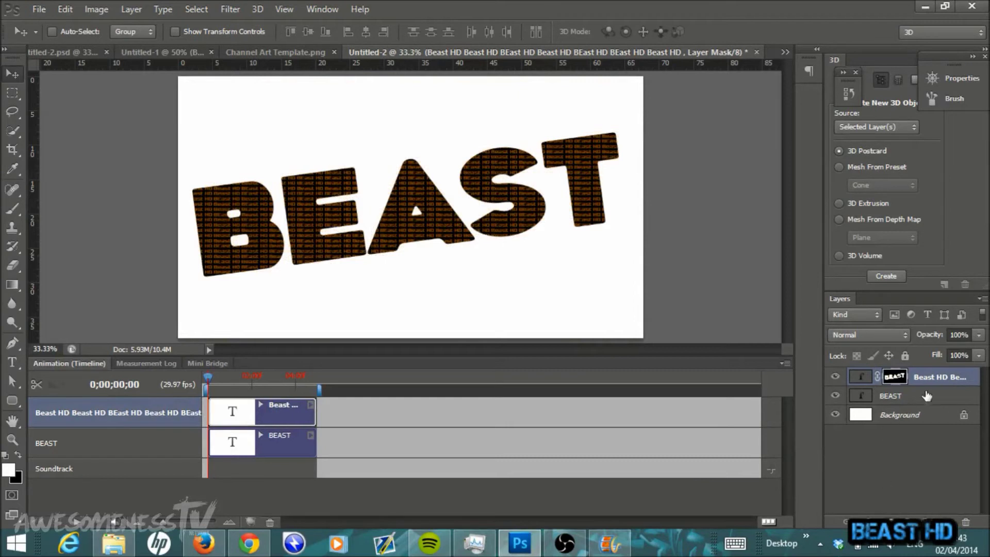
{"action": "left_click", "coordinate": [892, 397]}
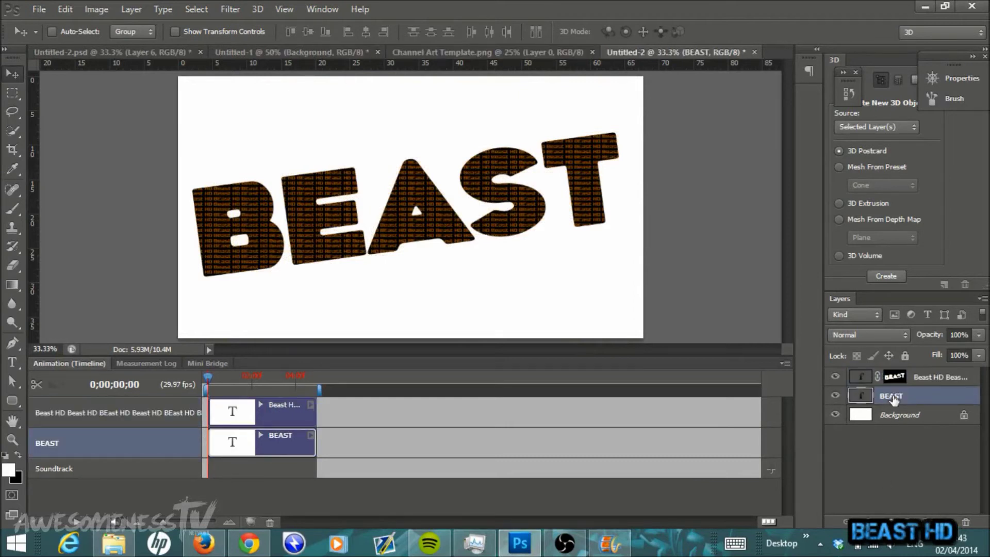
{"action": "key", "text": "Delete"}
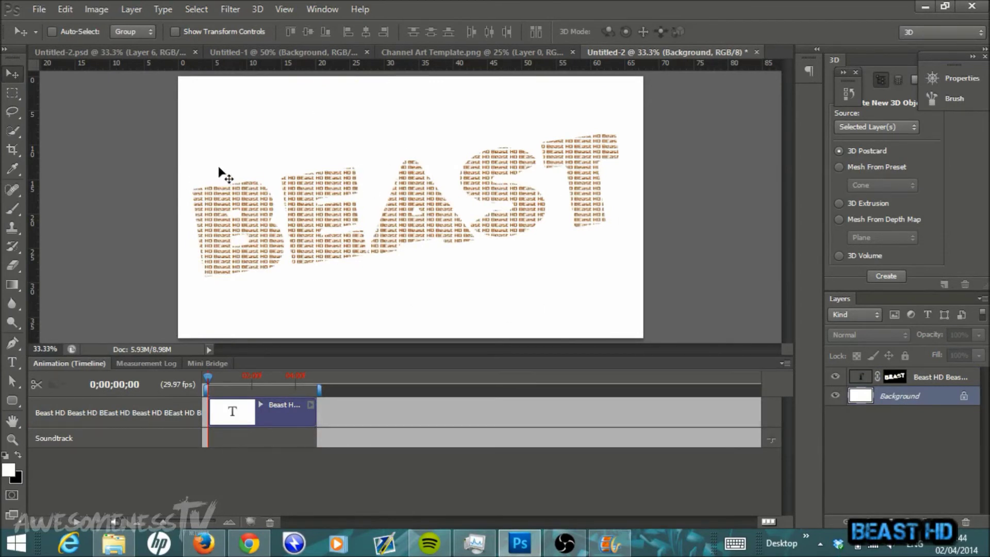
{"action": "left_click", "coordinate": [13, 364]}
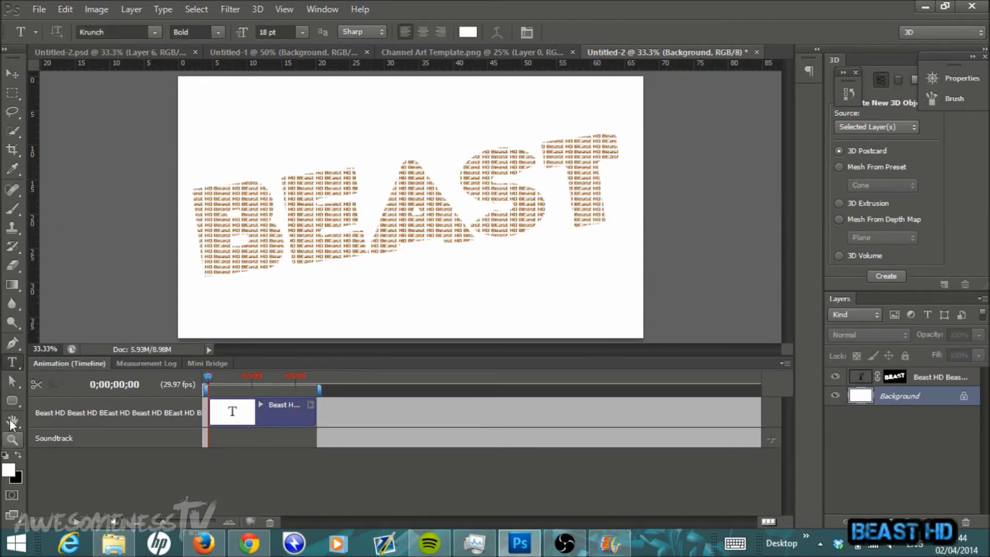
Drag a black-white gradient across the Background, redrawing until only a white bottom-left wedge remains
{"action": "left_click", "coordinate": [12, 284]}
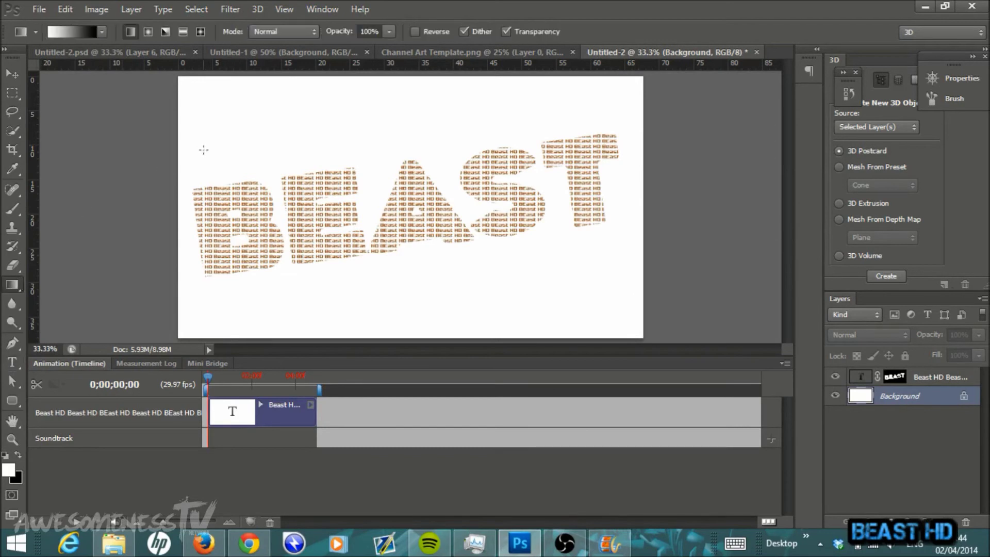
{"action": "left_click_drag", "start_coordinate": [184, 151], "coordinate": [395, 249]}
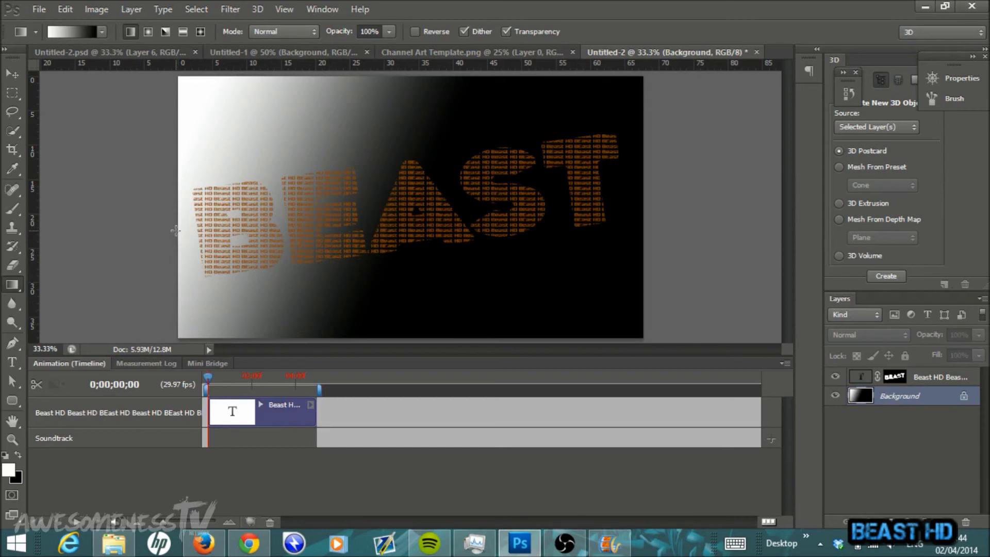
{"action": "left_click_drag", "start_coordinate": [175, 230], "coordinate": [254, 231]}
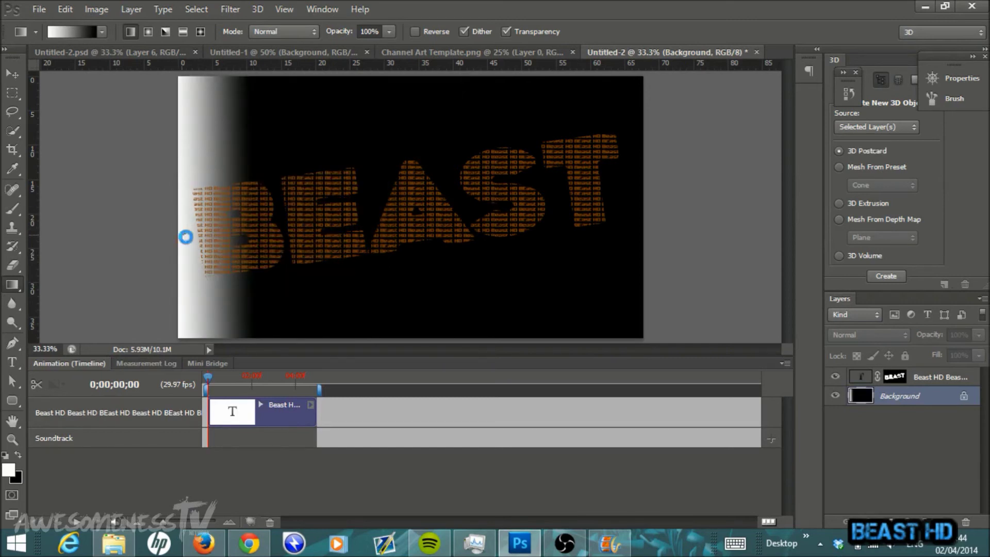
{"action": "left_click_drag", "start_coordinate": [187, 237], "coordinate": [190, 236]}
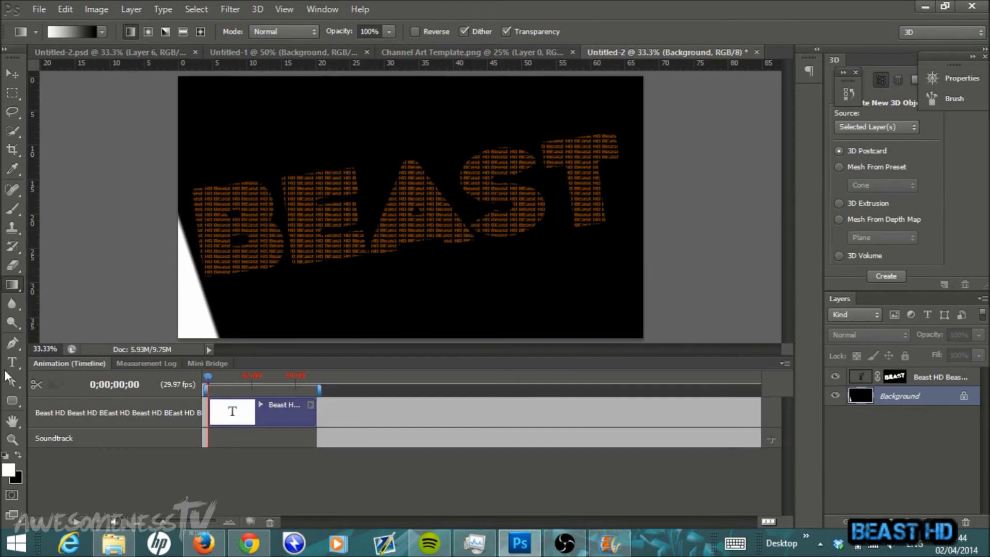
Replace a short piece of one Beast HD pattern line with the word TUTORIAL
{"action": "left_click", "coordinate": [11, 363]}
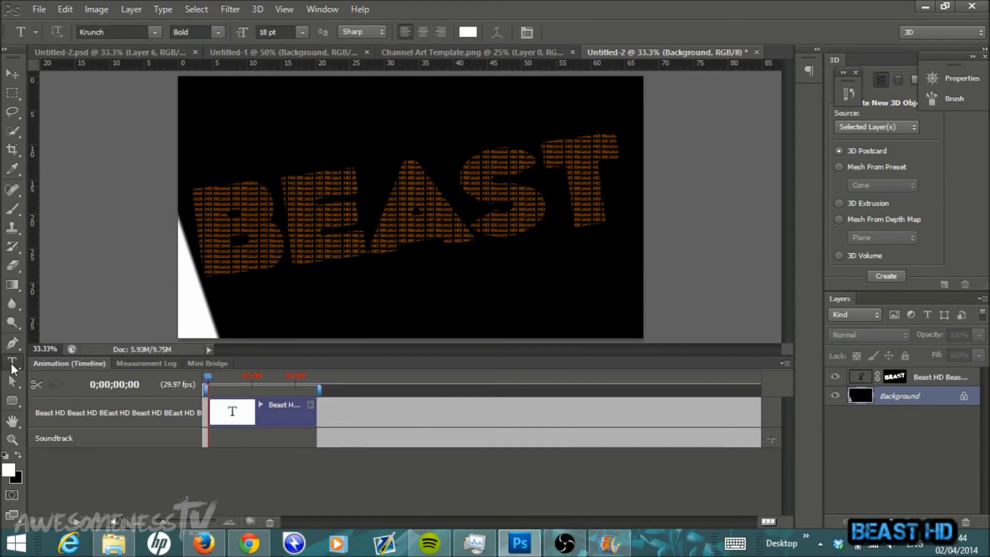
{"action": "left_click", "coordinate": [240, 222]}
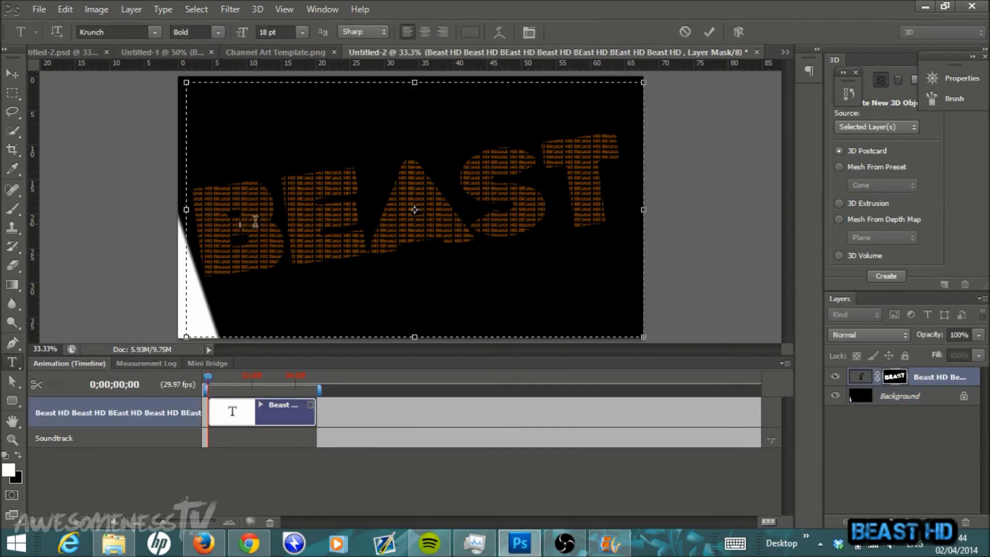
{"action": "left_click_drag", "start_coordinate": [240, 225], "coordinate": [214, 225]}
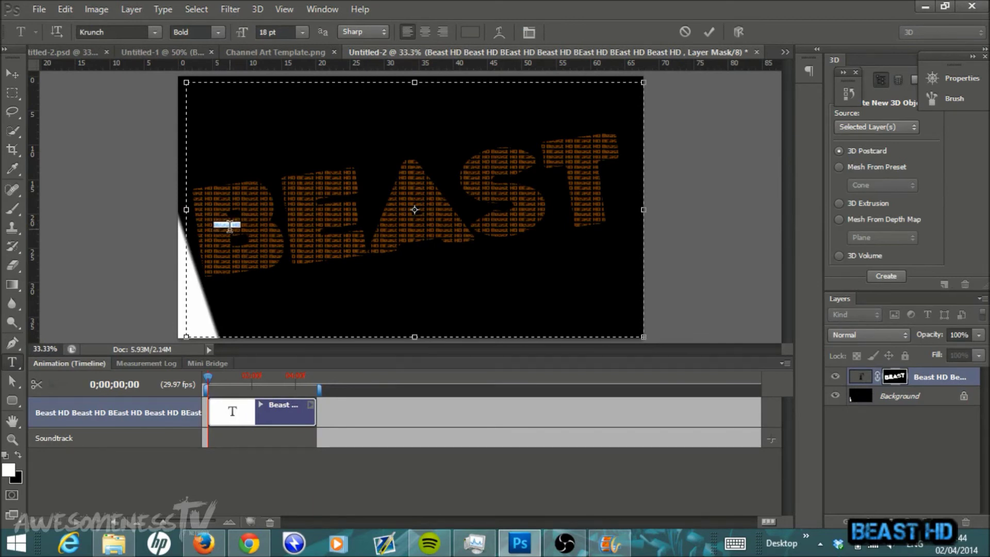
{"action": "key", "text": "BackSpace"}
{"action": "type", "text": "TUTORIAL BE"}
Colour the word TUTORIAL near-white (faf5ef) and finish editing the text
{"action": "left_click_drag", "start_coordinate": [240, 225], "coordinate": [213, 225]}
{"action": "left_click", "coordinate": [469, 33]}
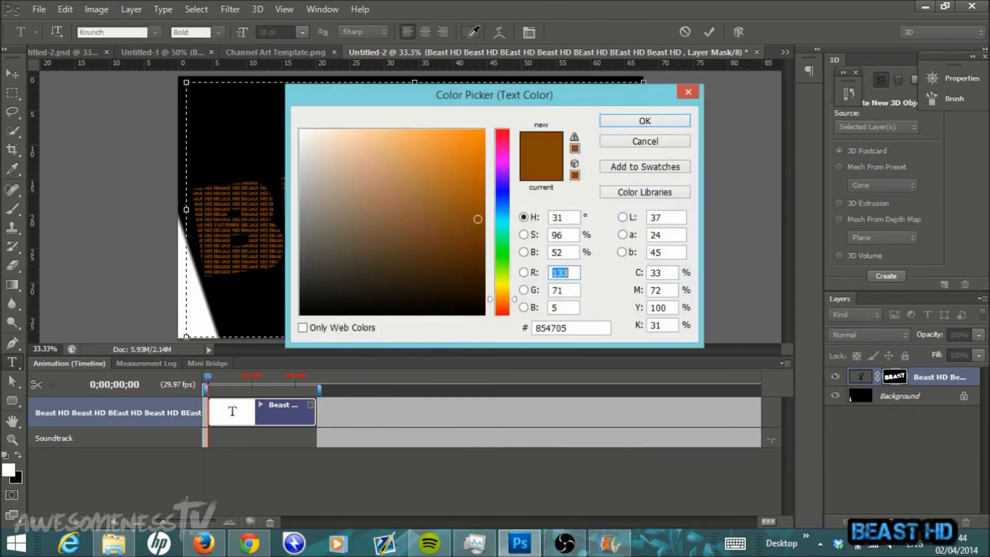
{"action": "left_click", "coordinate": [307, 133]}
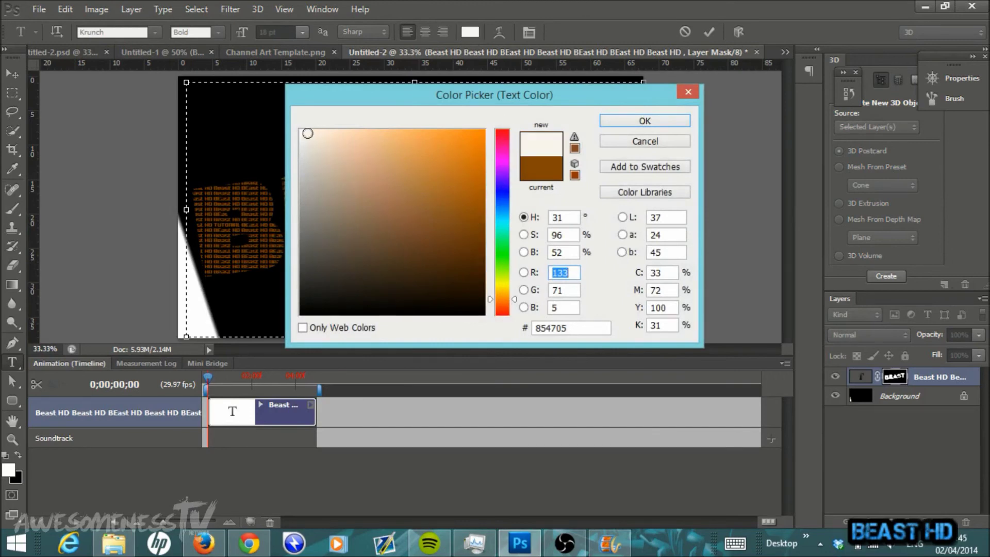
{"action": "left_click", "coordinate": [651, 122]}
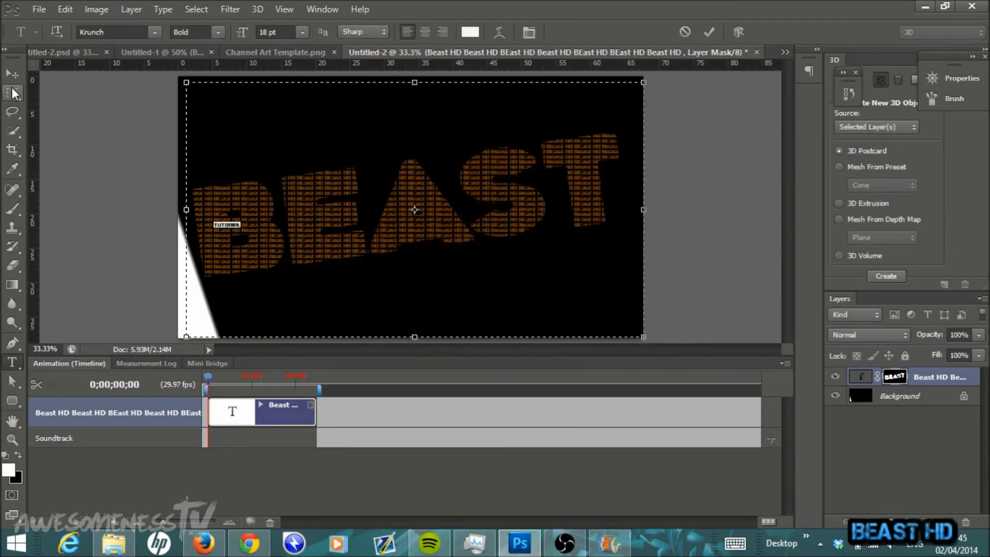
{"action": "left_click", "coordinate": [11, 75]}
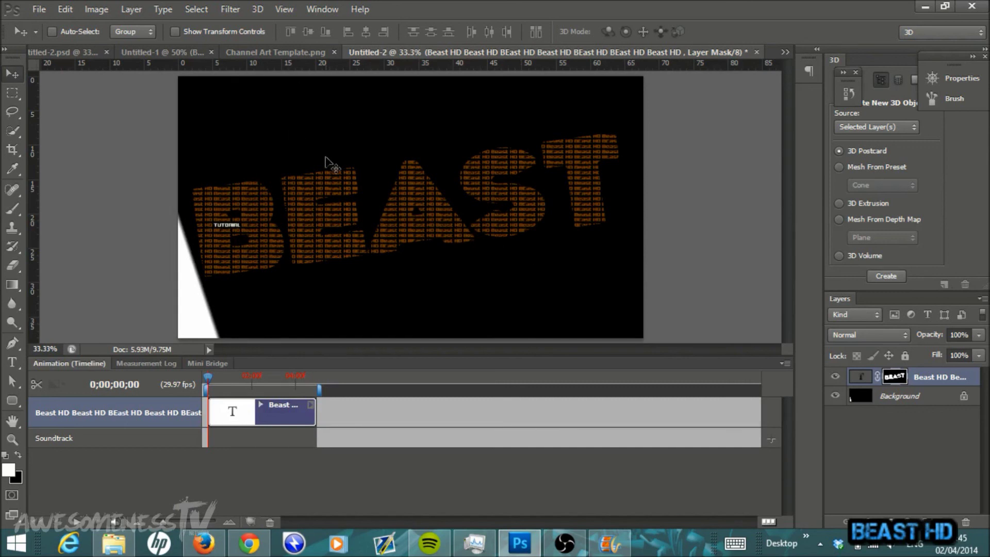
{"action": "mouse_move", "coordinate": [2, 3]}
{"action": "left_click", "coordinate": [39, 9]}
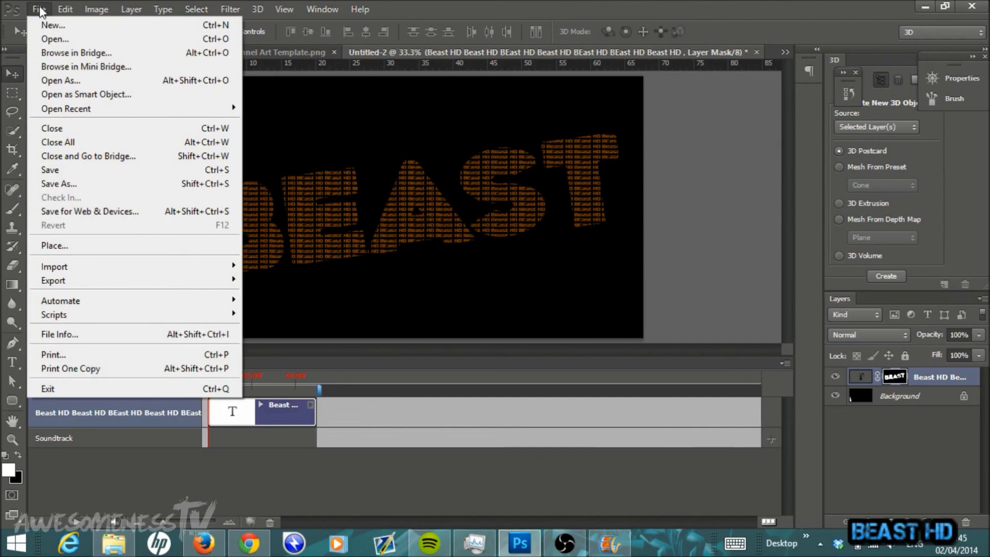
{"action": "left_click", "coordinate": [83, 185]}
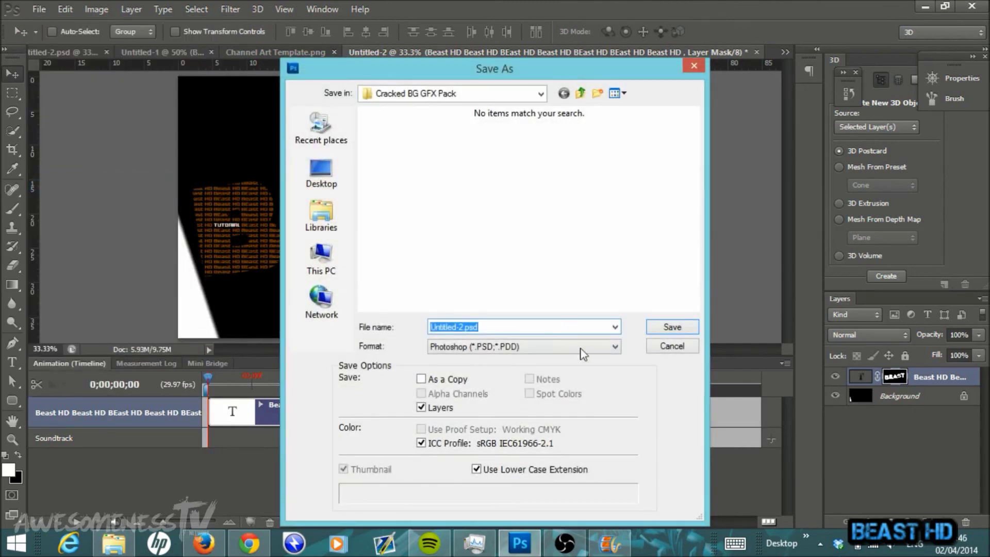
{"action": "left_click", "coordinate": [592, 348]}
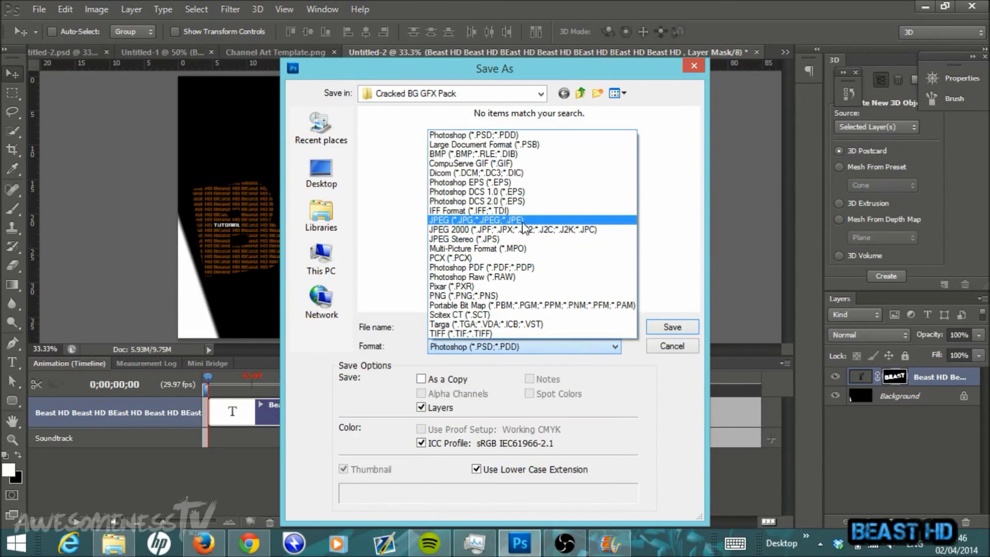
{"action": "left_click", "coordinate": [517, 221]}
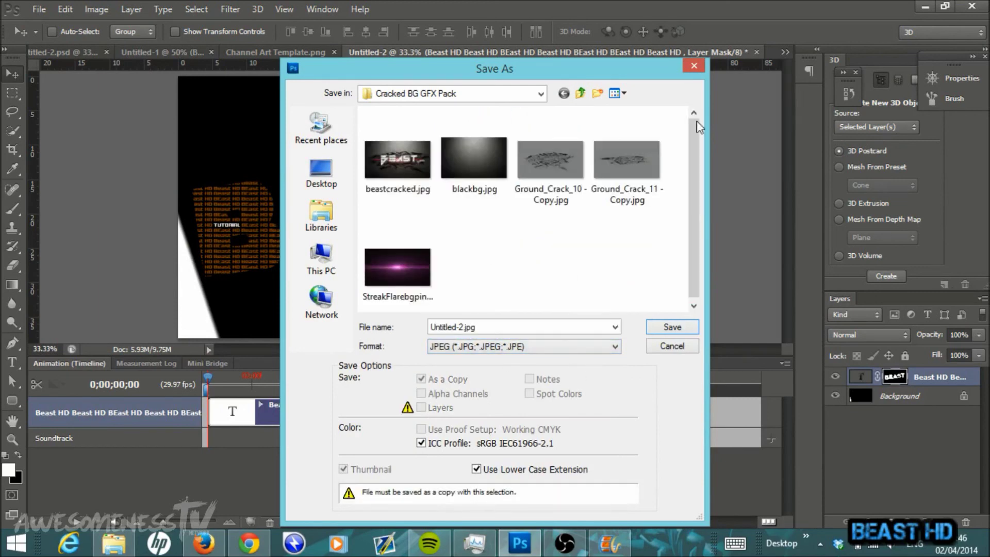
{"action": "left_click", "coordinate": [696, 67]}
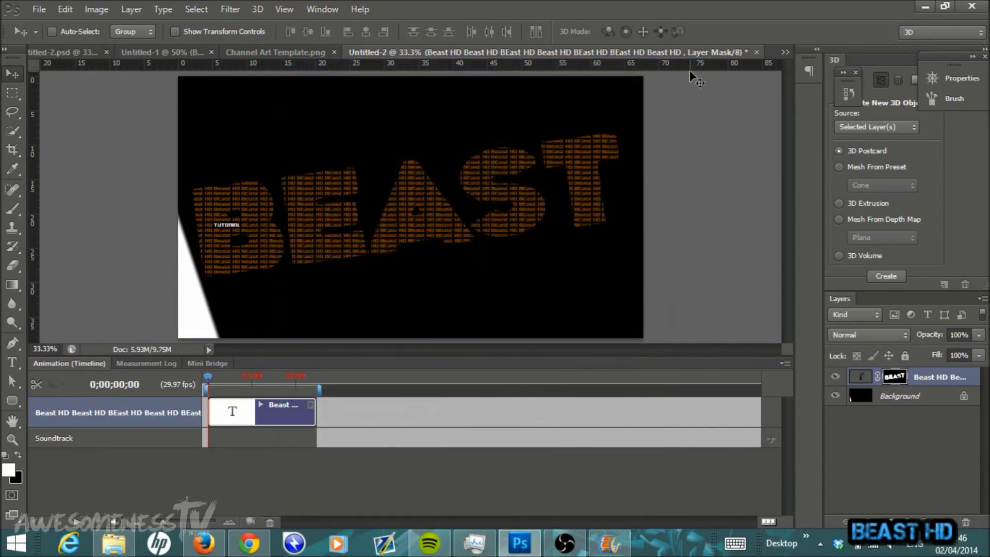